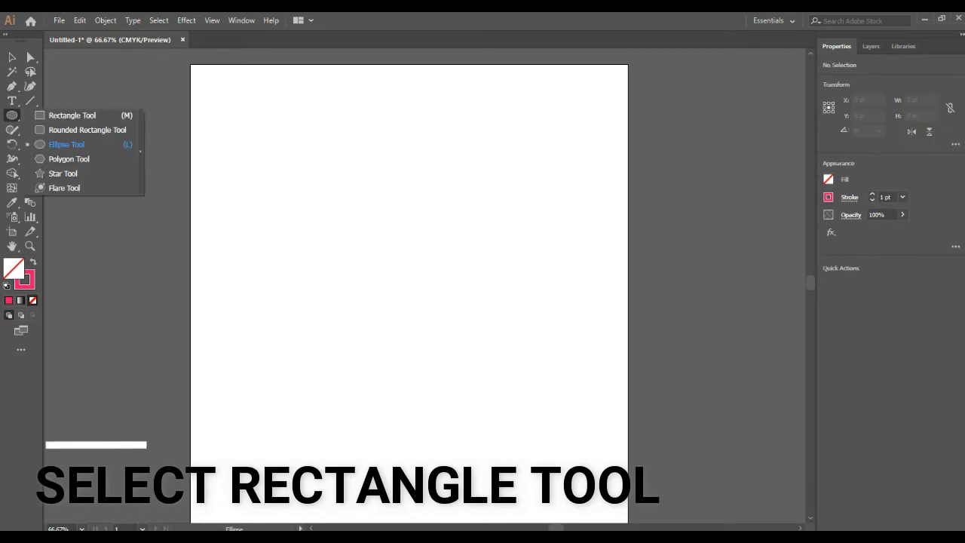
- Draw a rectangle about 196 by 207 pt in the artboard's upper middle and set its pink stroke to 23 pt
left_click(72, 116)
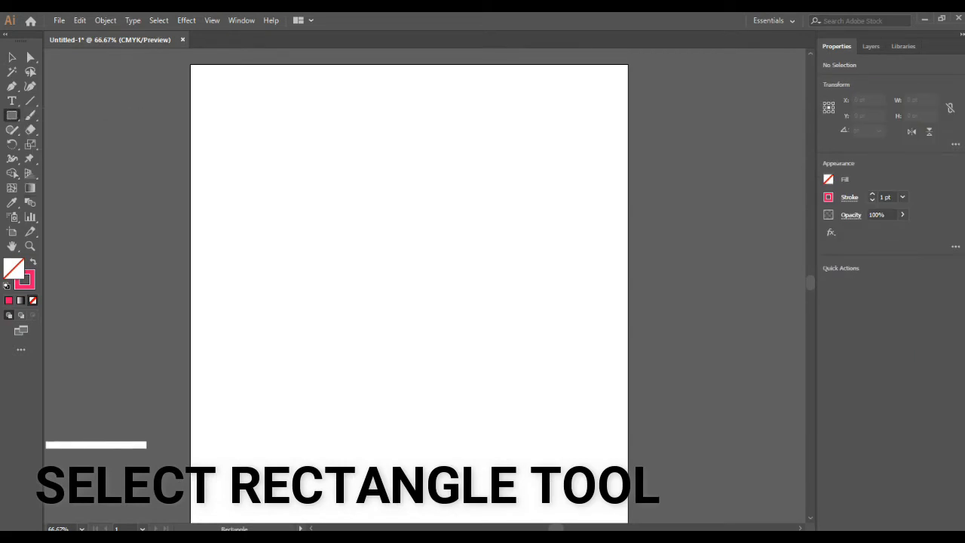
left_click_drag(337, 154, 480, 306)
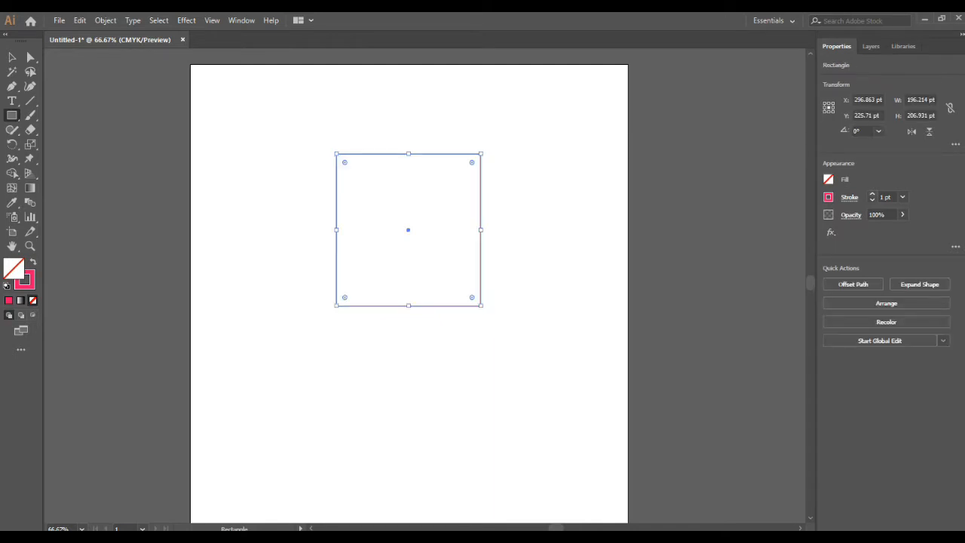
left_click(872, 193)
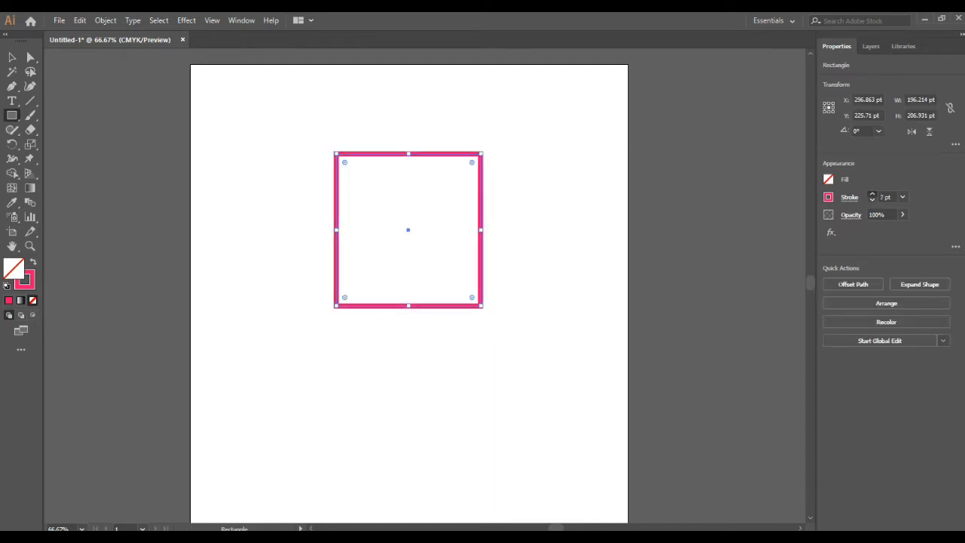
left_click(873, 193)
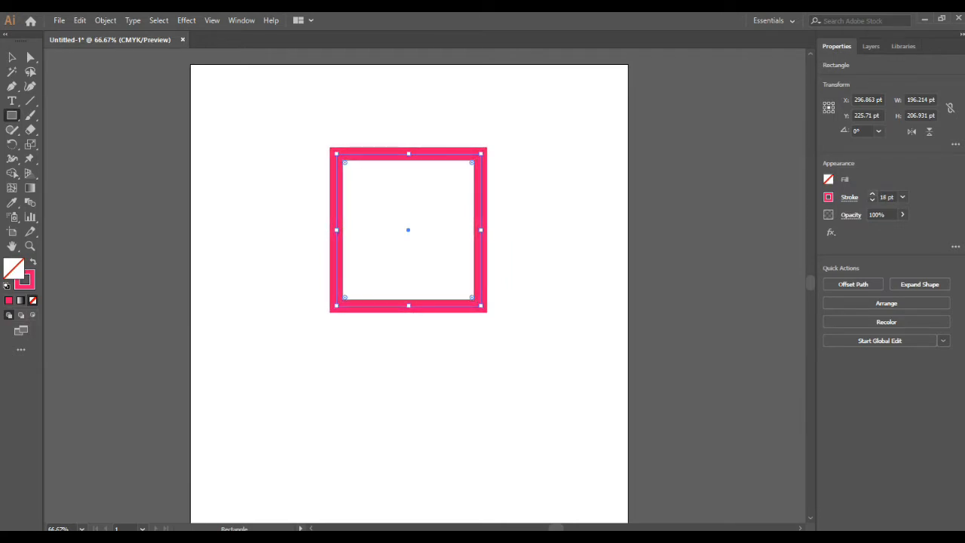
left_click(872, 194)
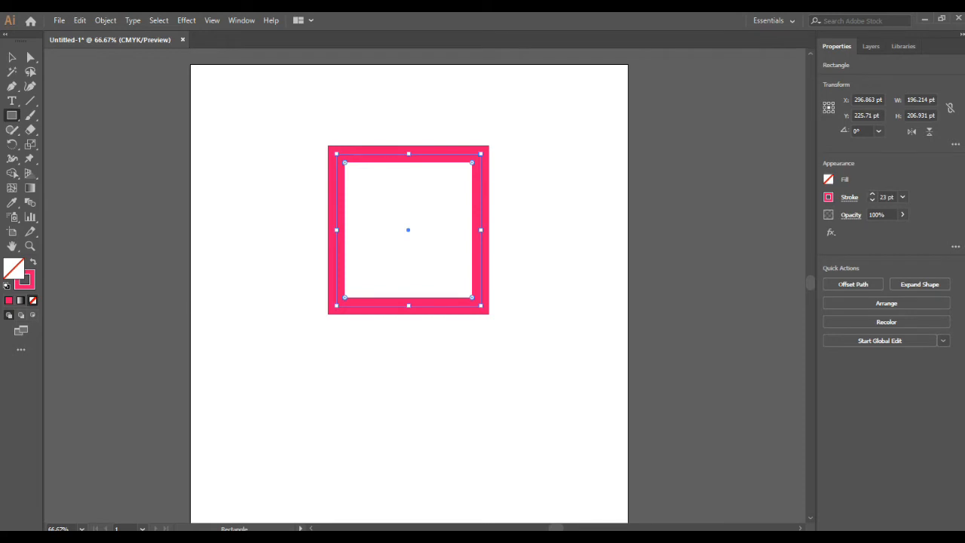
- Round all four corners of the rectangle to a radius of about 83 pt and stretch it downward to about 277 pt tall
left_click_drag(471, 162, 412, 255)
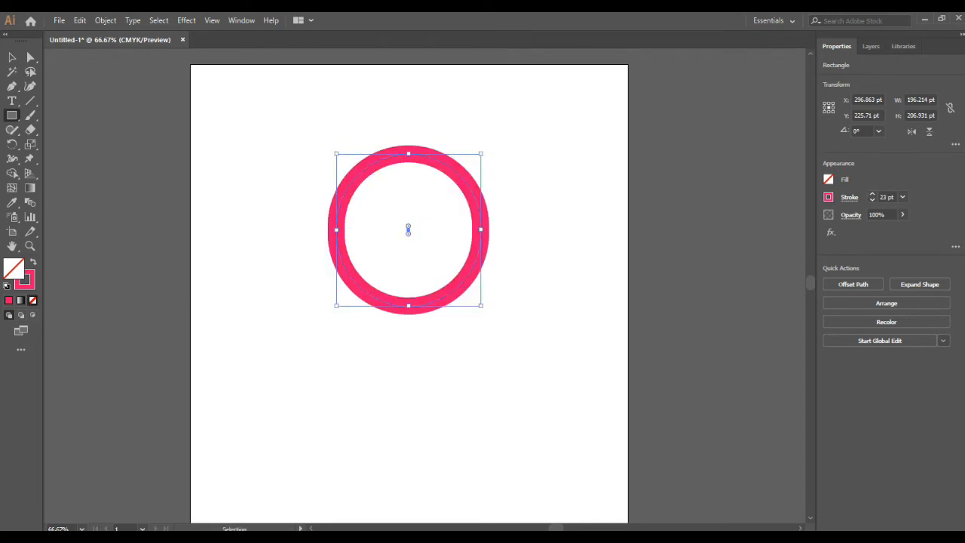
key("ctrl+z")
key("v")
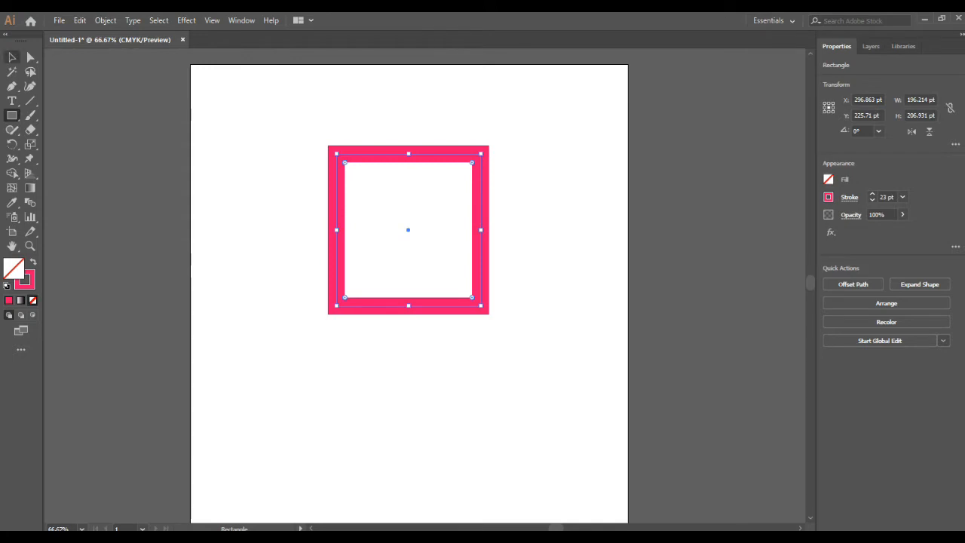
key("ctrl+shift+a")
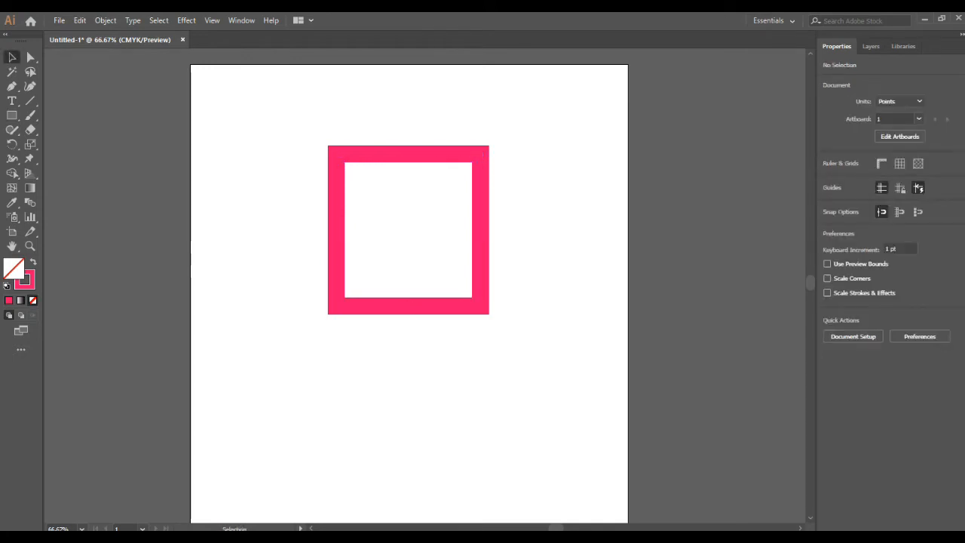
left_click_drag(251, 126, 500, 373)
left_click_drag(471, 162, 449, 238)
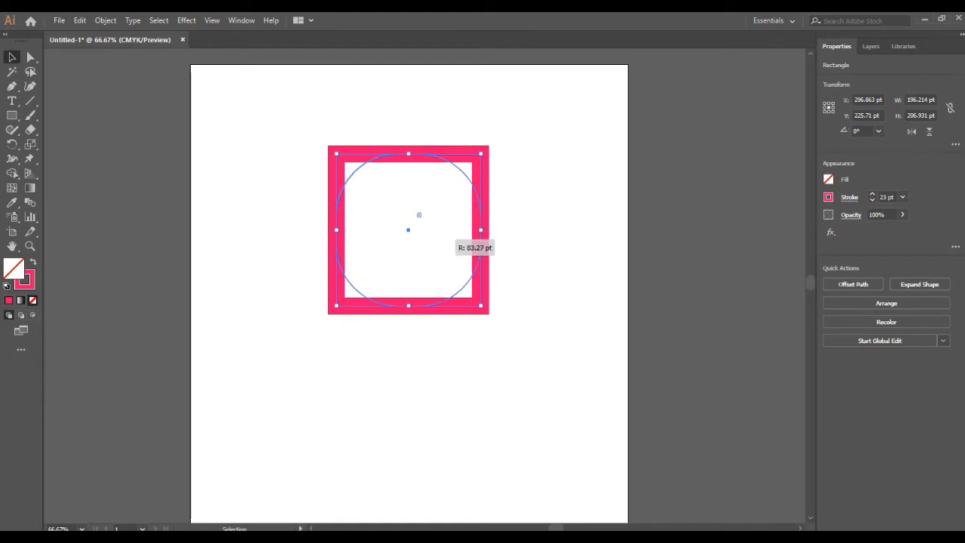
left_click_drag(450, 238, 452, 242)
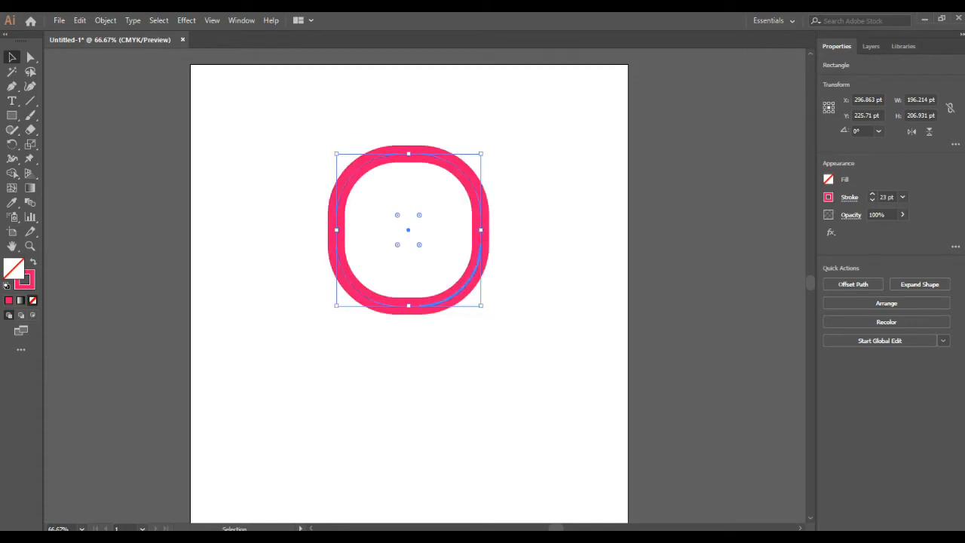
left_click_drag(408, 306, 408, 357)
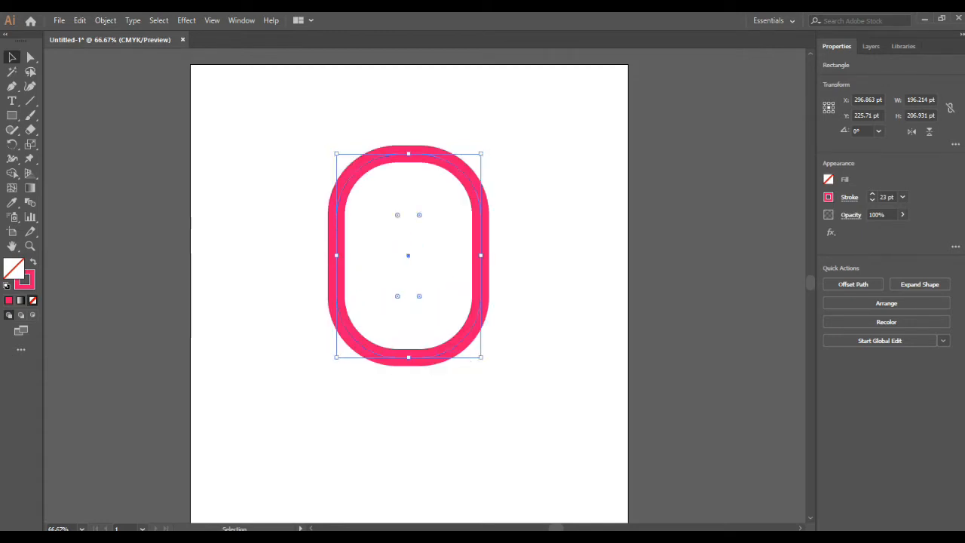
left_click(264, 133)
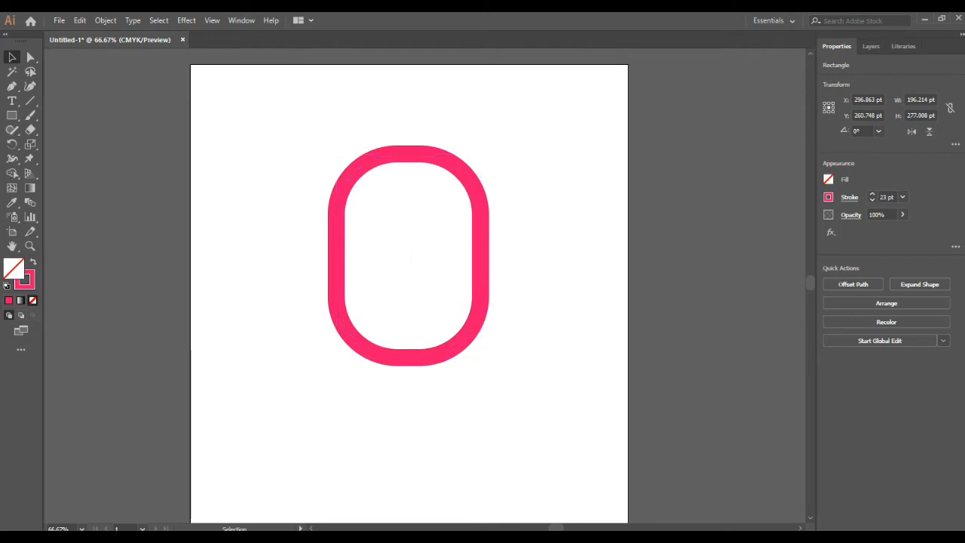
- Increase the rounded rectangle's stroke weight to 37 pt
left_click_drag(264, 132, 353, 208)
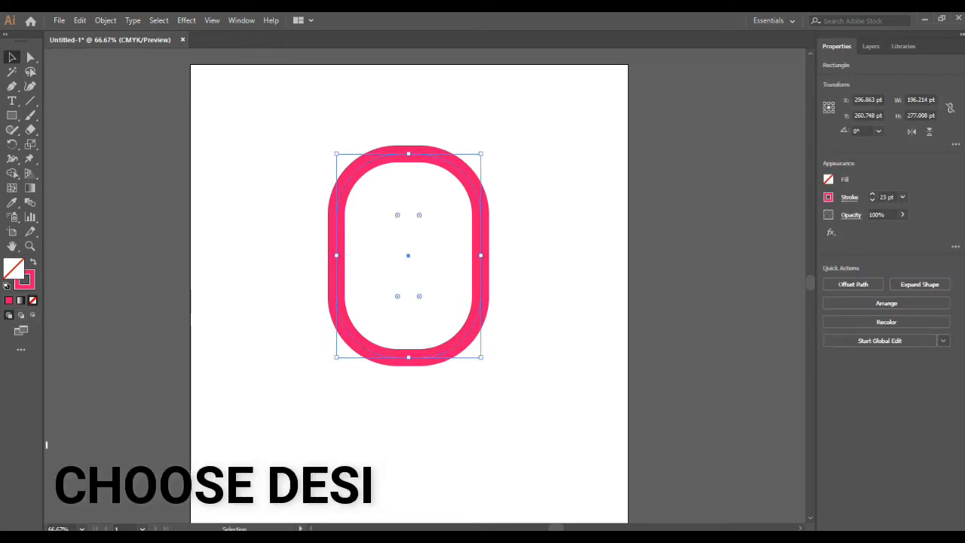
left_click(872, 194)
left_click(872, 193)
left_click(872, 193)
left_click(873, 193)
left_click(872, 194)
left_click(873, 194)
left_click(873, 194)
left_click(873, 194)
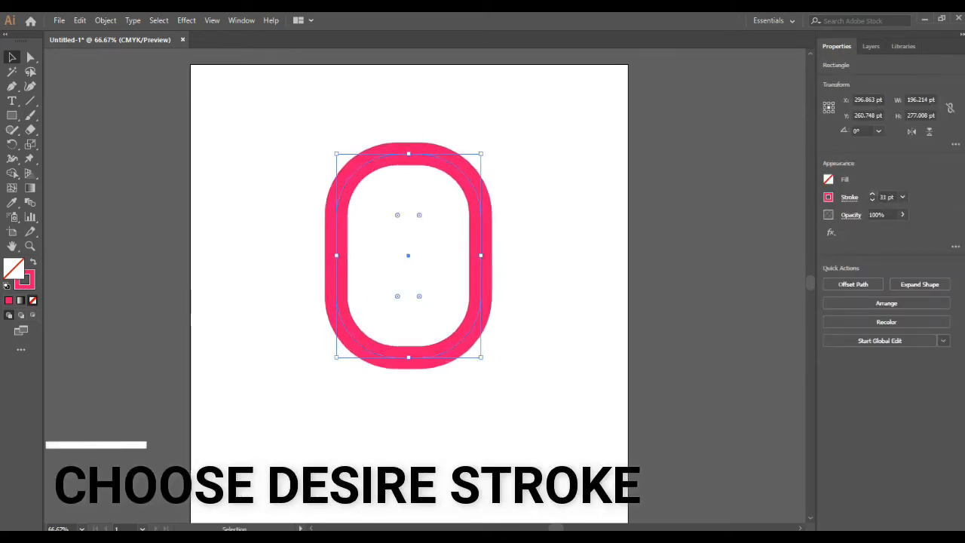
left_click(873, 194)
left_click(872, 194)
left_click(872, 194)
left_click(872, 194)
left_click(872, 194)
left_click(249, 109)
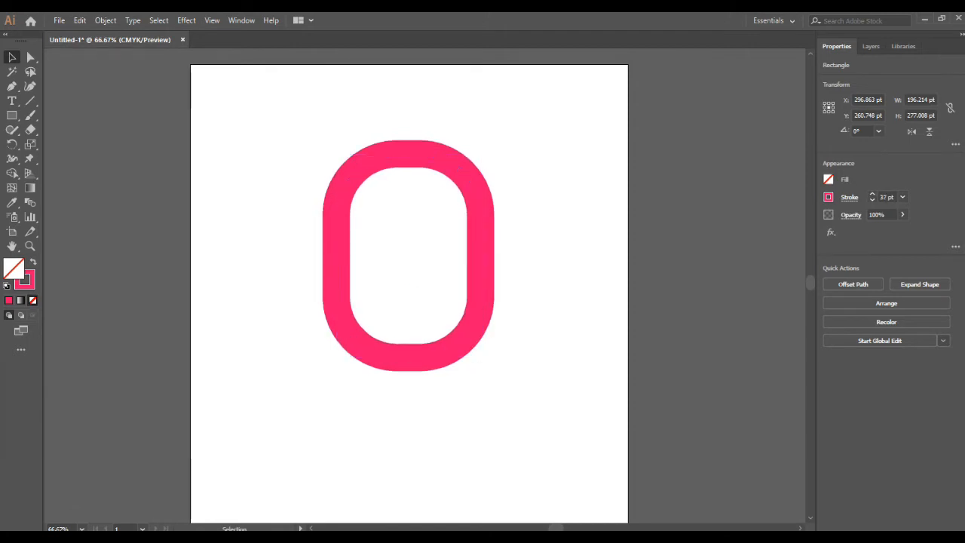
- Scale the rounded rectangle down proportionally from its lower-right corner to about 167 by 233 pt
left_click_drag(249, 109, 610, 402)
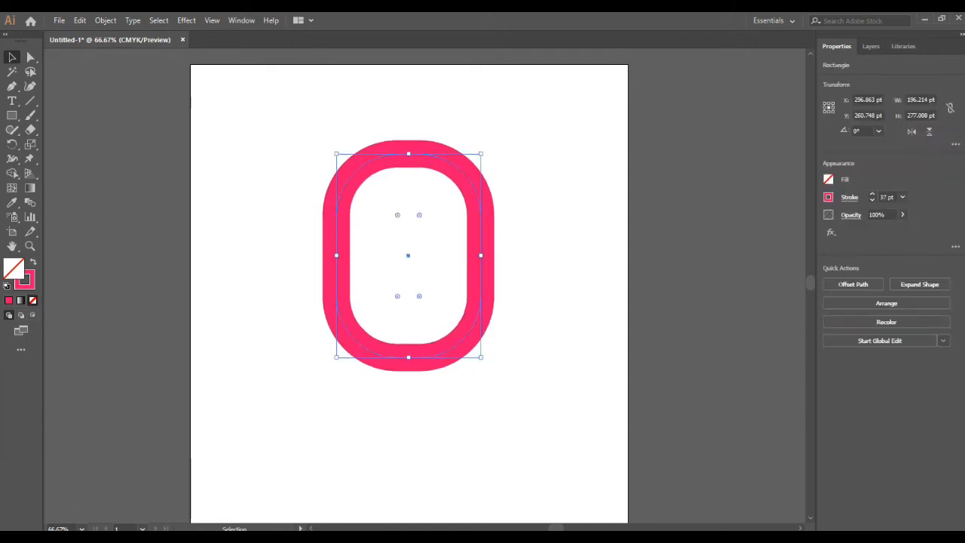
left_click_drag(481, 357, 459, 324)
left_click(191, 120)
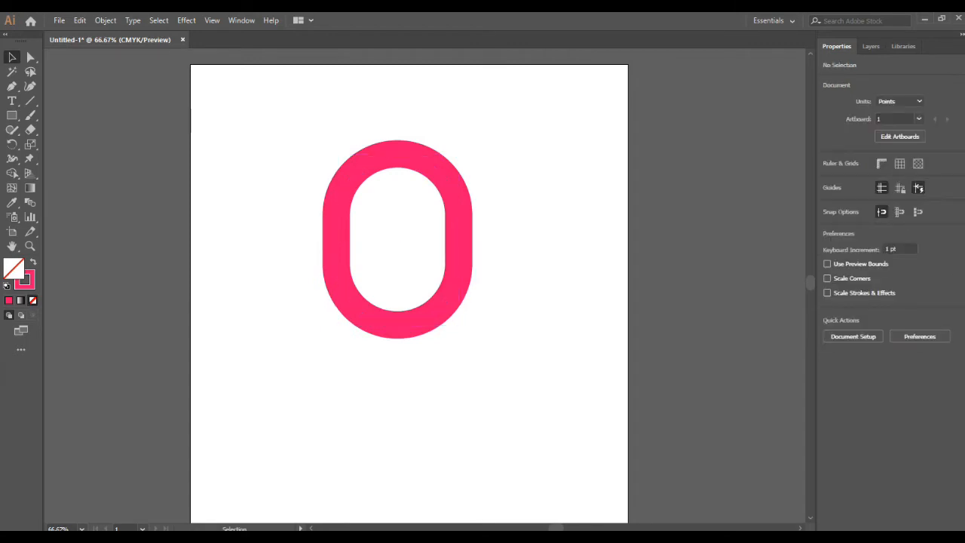
- Duplicate the rounded ring straight downward so the copy overlaps the original's lower end, the pair about 380 pt tall
key("ctrl+a")
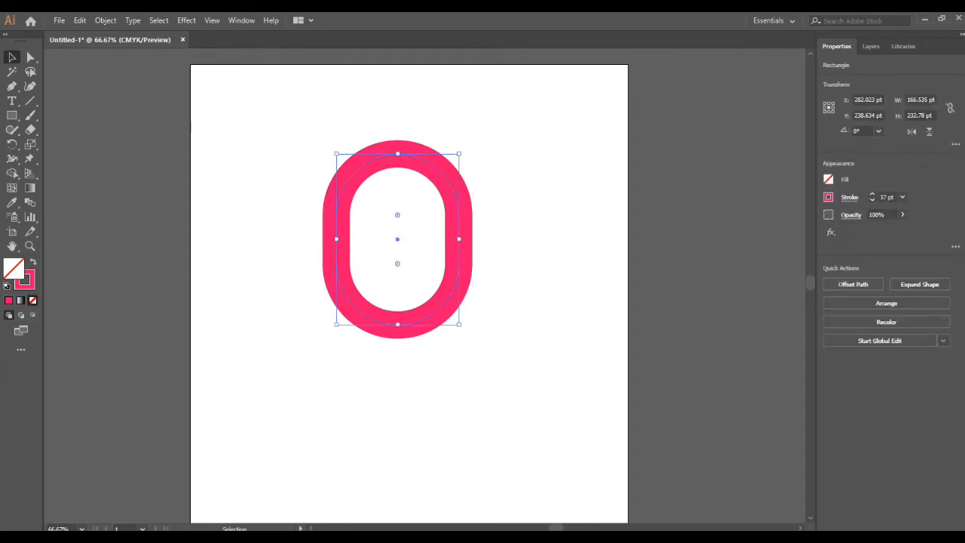
left_click_drag(398, 263, 397, 347)
key("ctrl+shift+a")
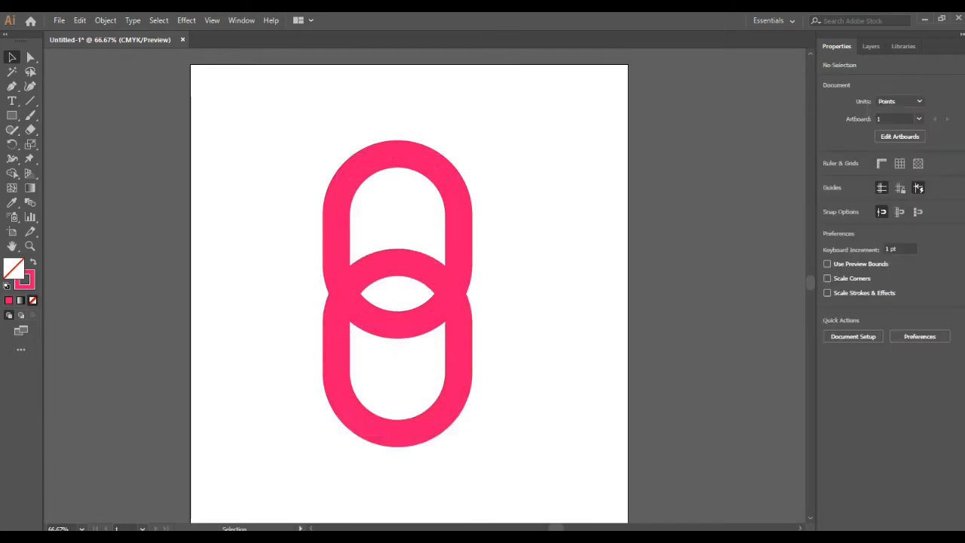
- Expand the fill and stroke of both overlapping rings into filled shapes
left_click_drag(248, 148, 531, 435)
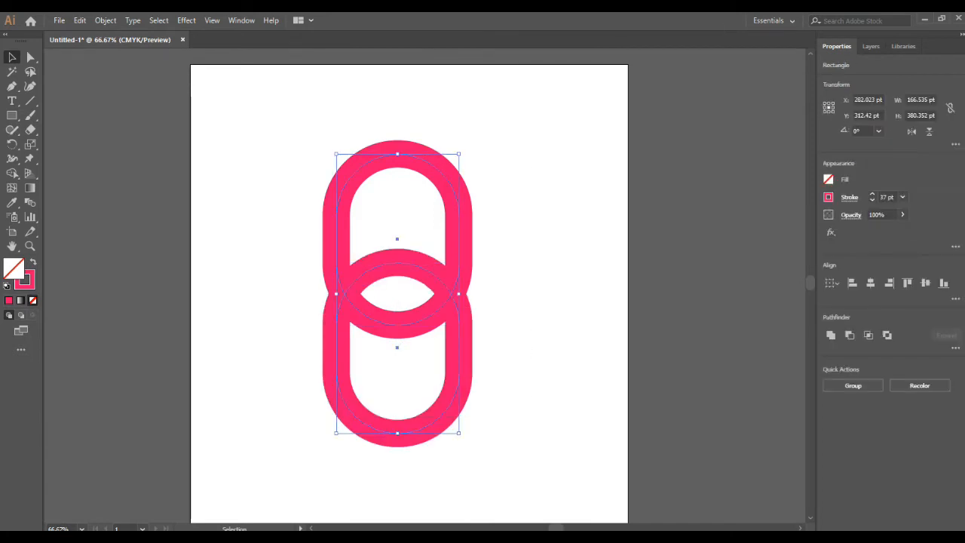
left_click(106, 20)
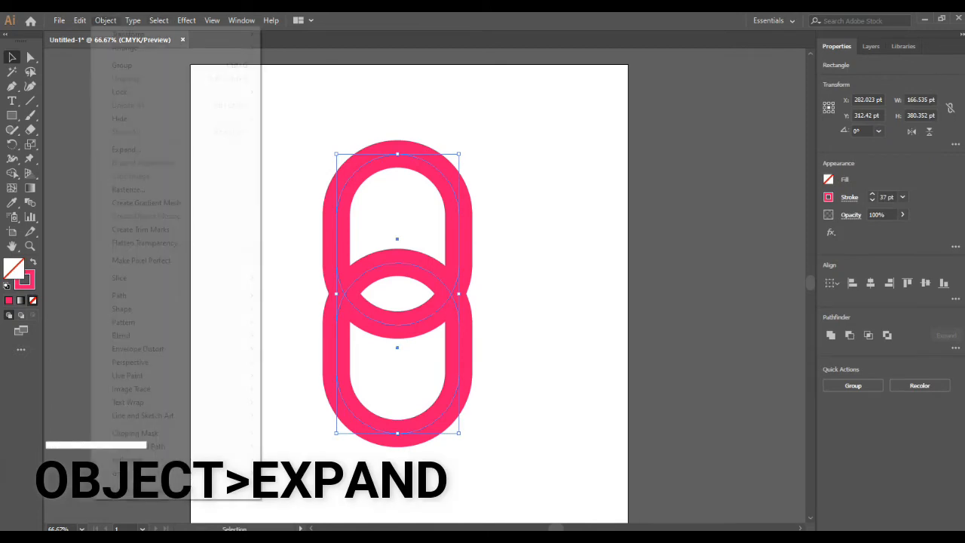
left_click(126, 150)
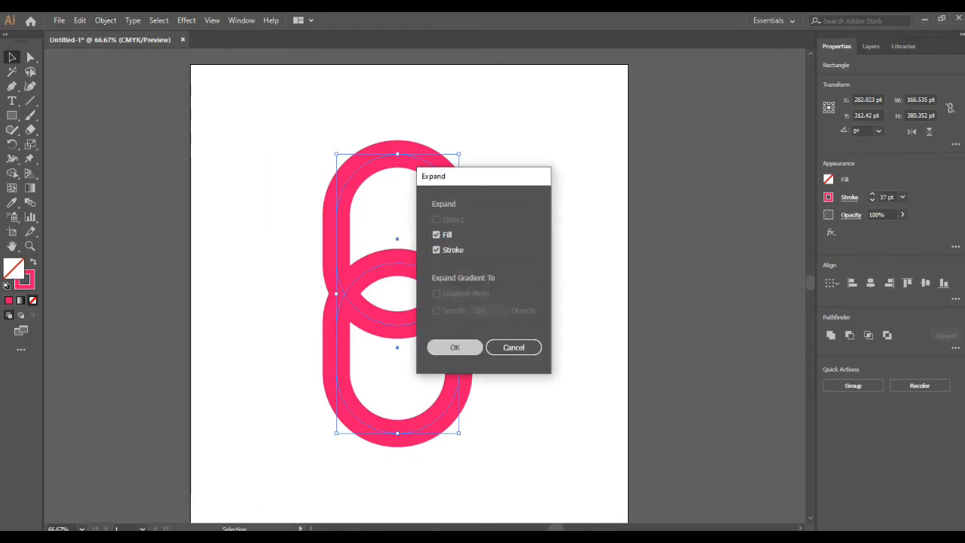
left_click(454, 347)
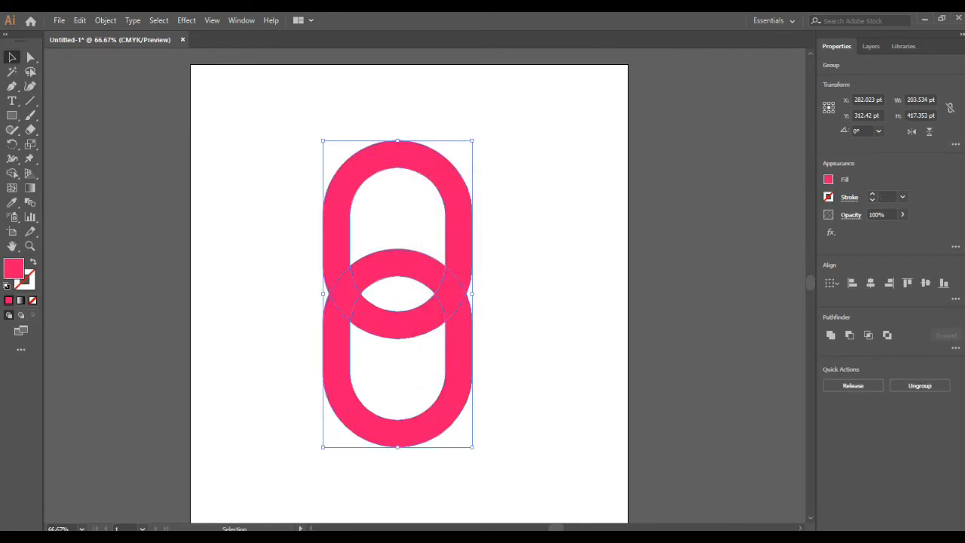
- Apply a black stroke to both expanded rings
key("ctrl+shift+a")
scroll(397, 306, "down", 2)
left_click(398, 306)
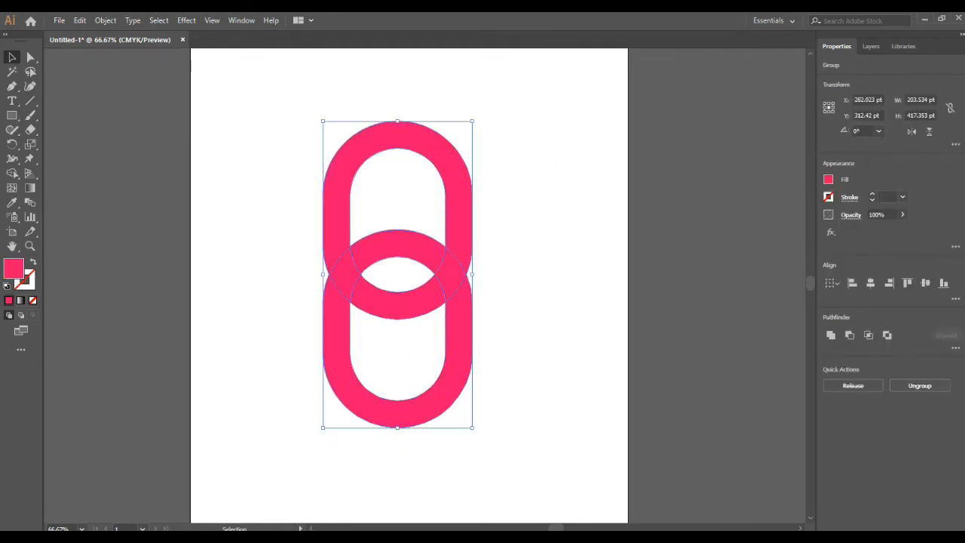
left_click(27, 280)
left_click(829, 197)
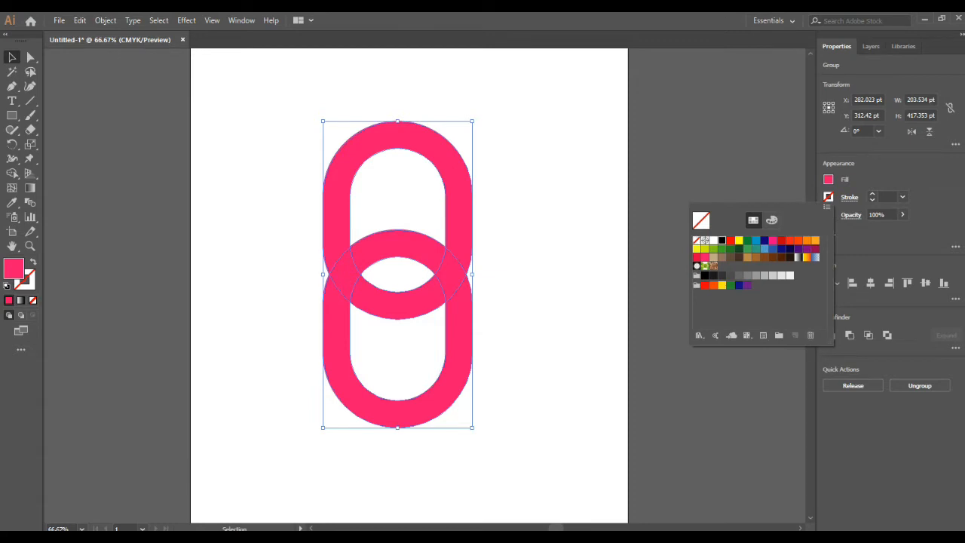
left_click(722, 241)
key("Escape")
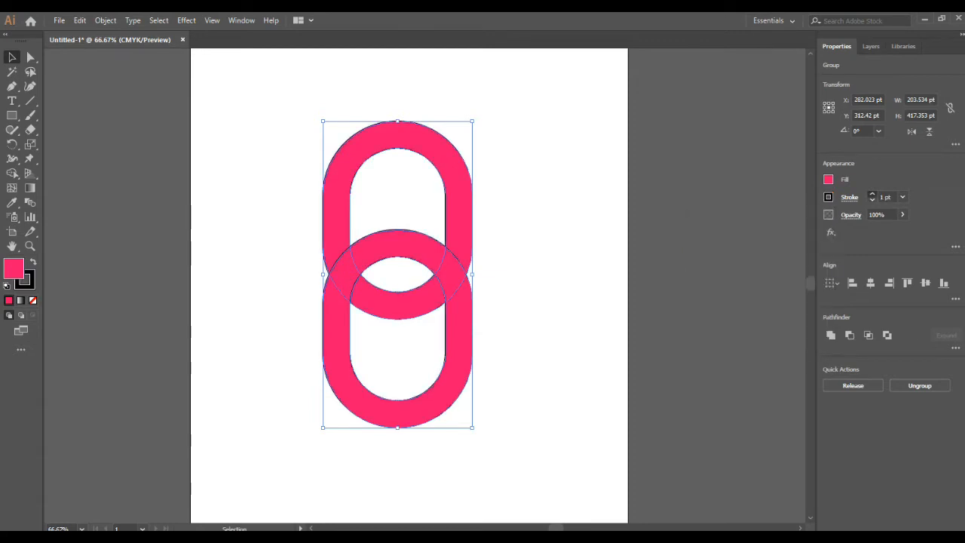
- Increase the black stroke weight of both rings to 14 pt
left_click(872, 194)
left_click(873, 193)
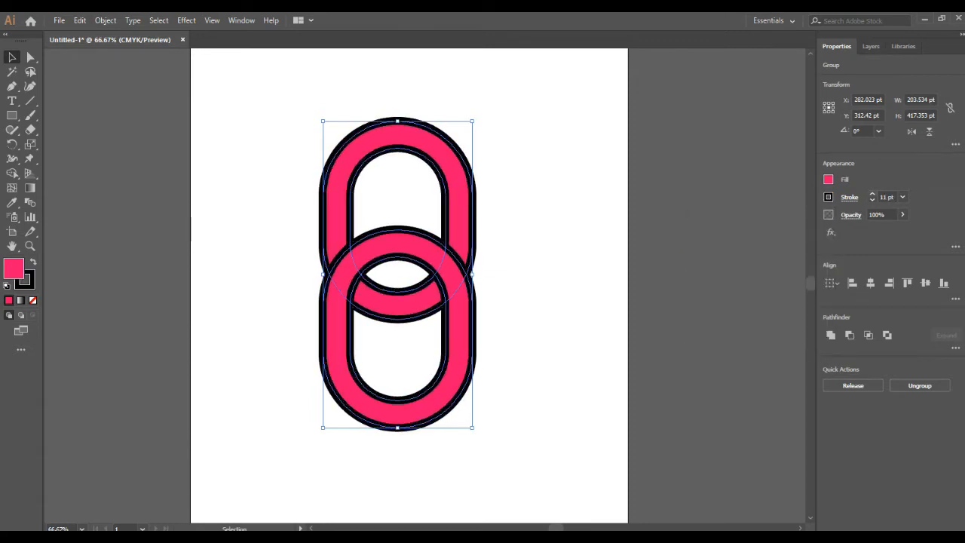
left_click(873, 194)
left_click(872, 194)
left_click(872, 193)
left_click(872, 194)
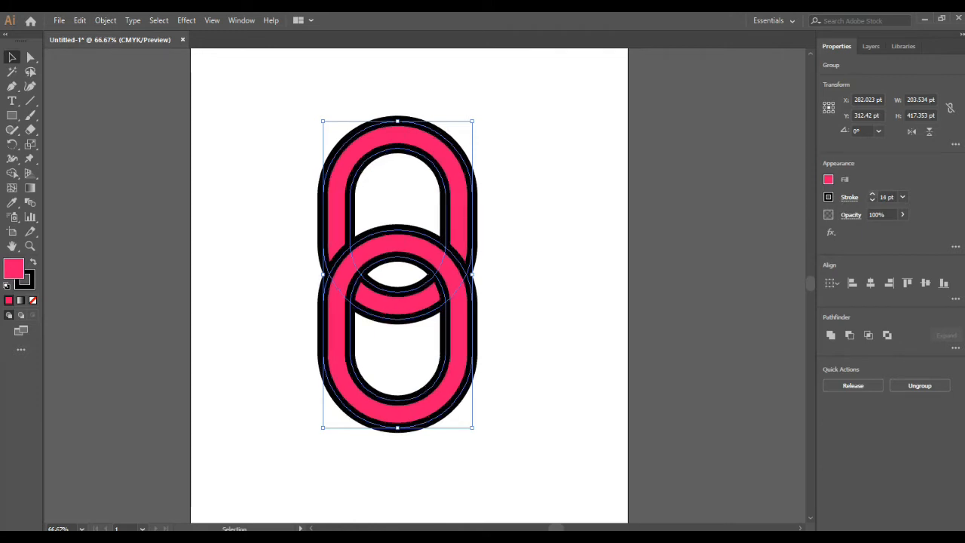
key("ctrl+shift+a")
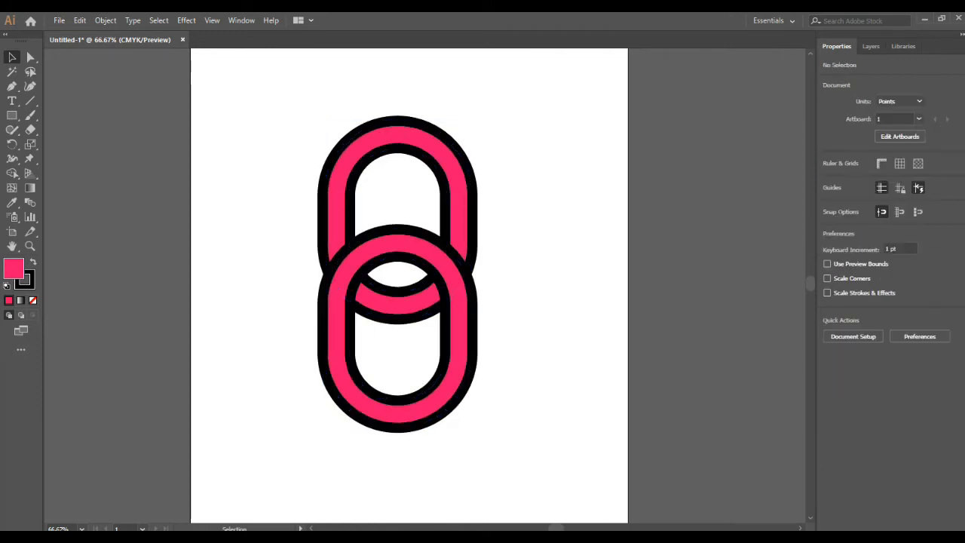
- Expand the fill and stroke of both black-outlined rings
left_click_drag(558, 117, 256, 454)
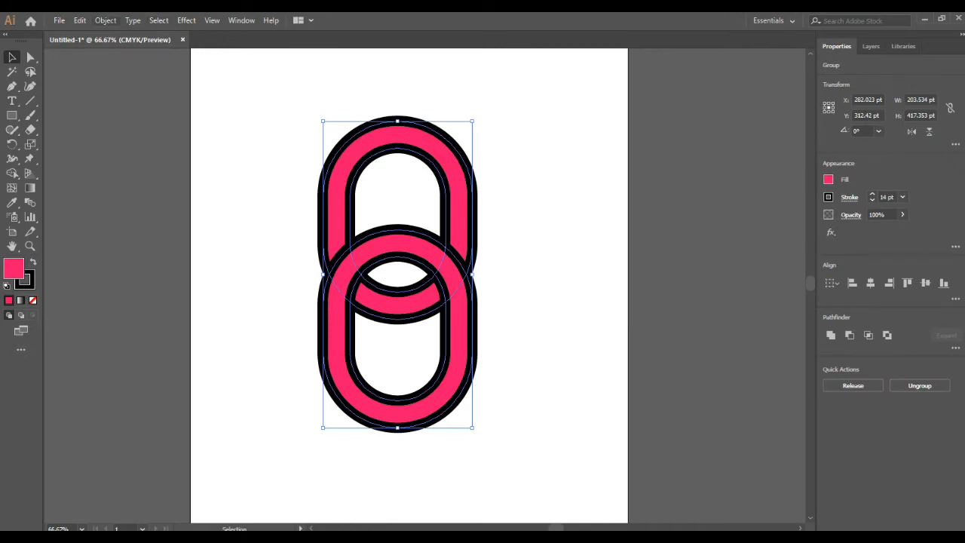
left_click(106, 20)
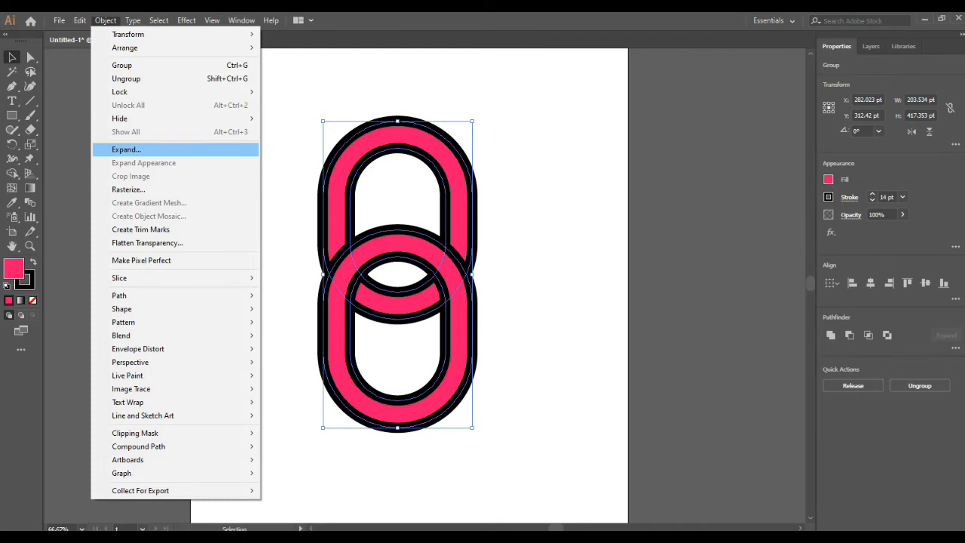
left_click(126, 150)
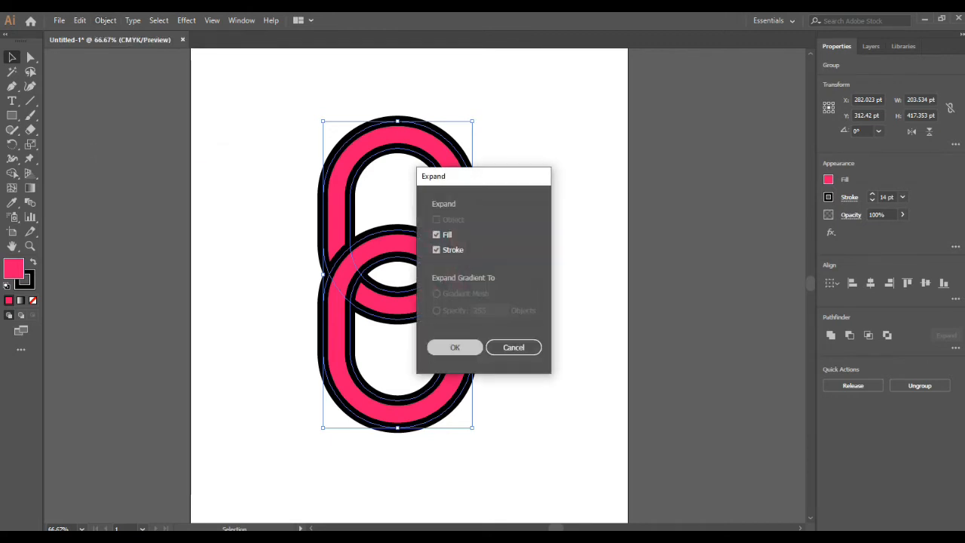
left_click(454, 347)
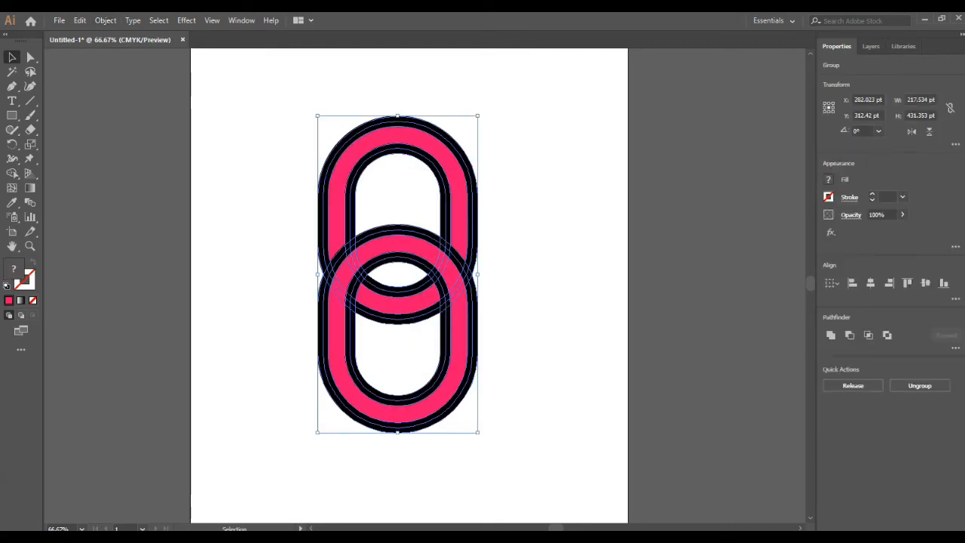
- Group the two expanded rings into one object and select that group
right_click(408, 246)
left_click(439, 319)
left_click(539, 113)
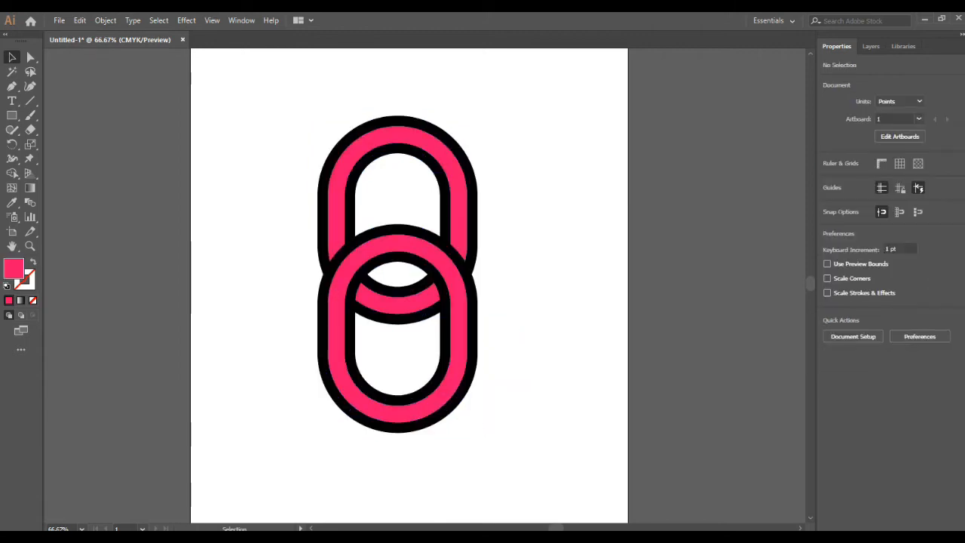
left_click_drag(539, 113, 411, 317)
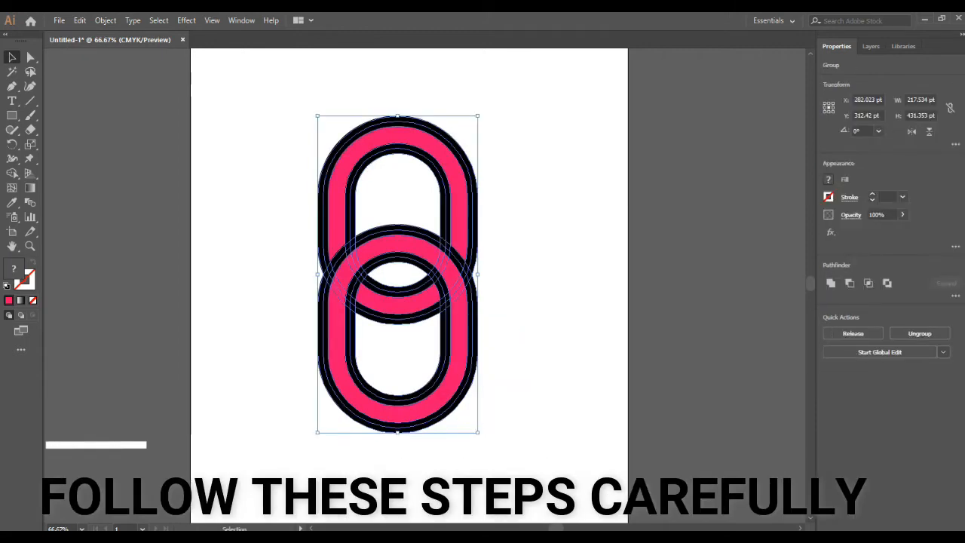
- Remove the upper link's inner and outer black outlines with the Shape Builder, including where they cross the lower link's left side
left_click(12, 173)
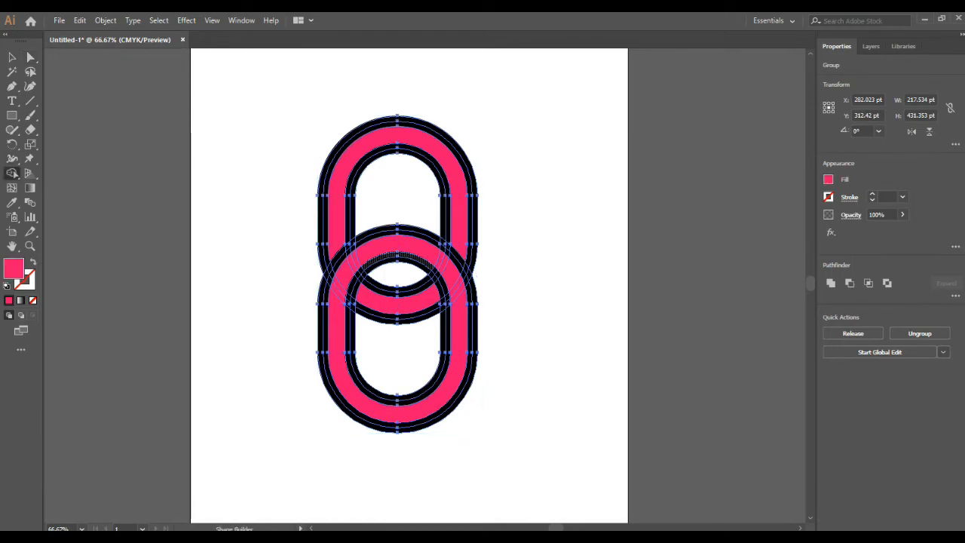
scroll(423, 262, "up", 2)
scroll(313, 164, "down", 1)
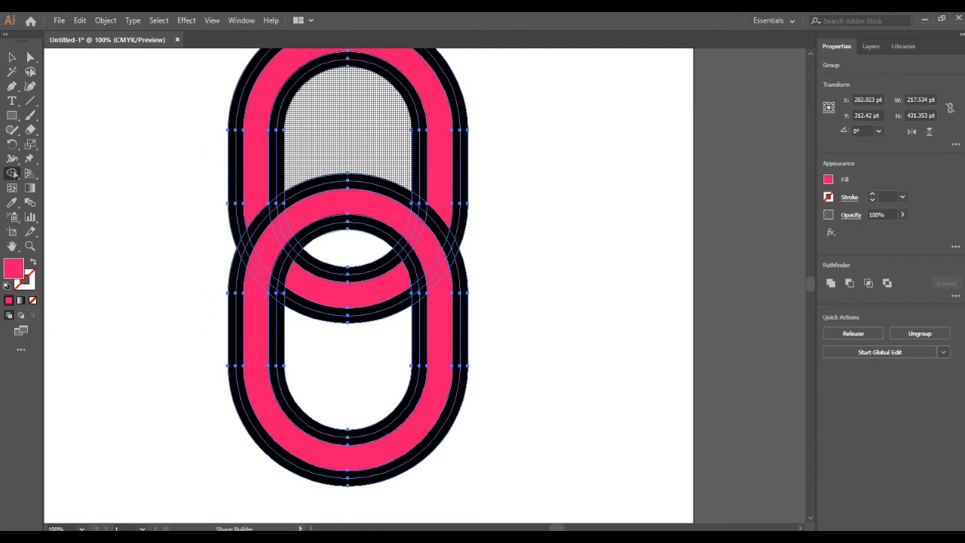
left_click(313, 164, "alt")
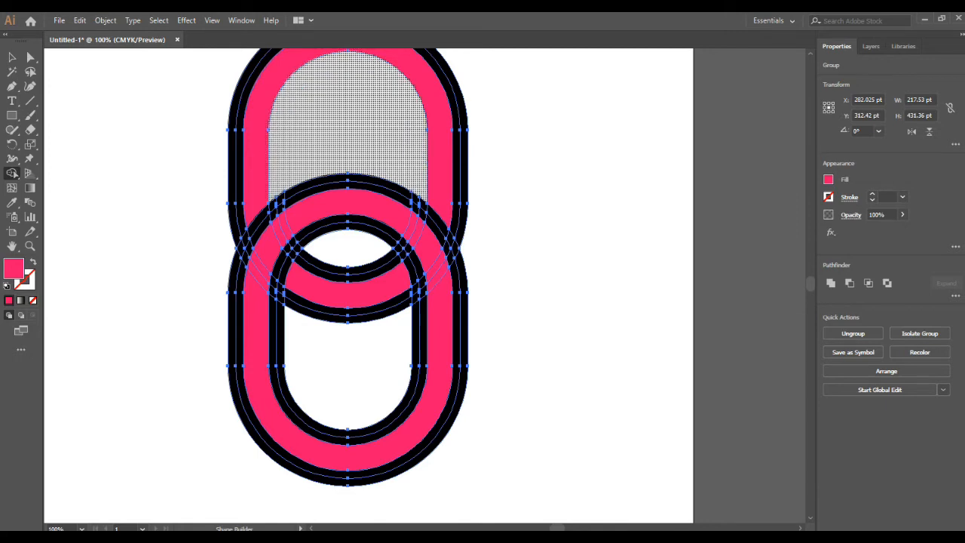
mouse_move(284, 149)
left_mouse_down()
mouse_move(273, 196)
mouse_move(283, 240)
mouse_move(300, 253)
left_mouse_up()
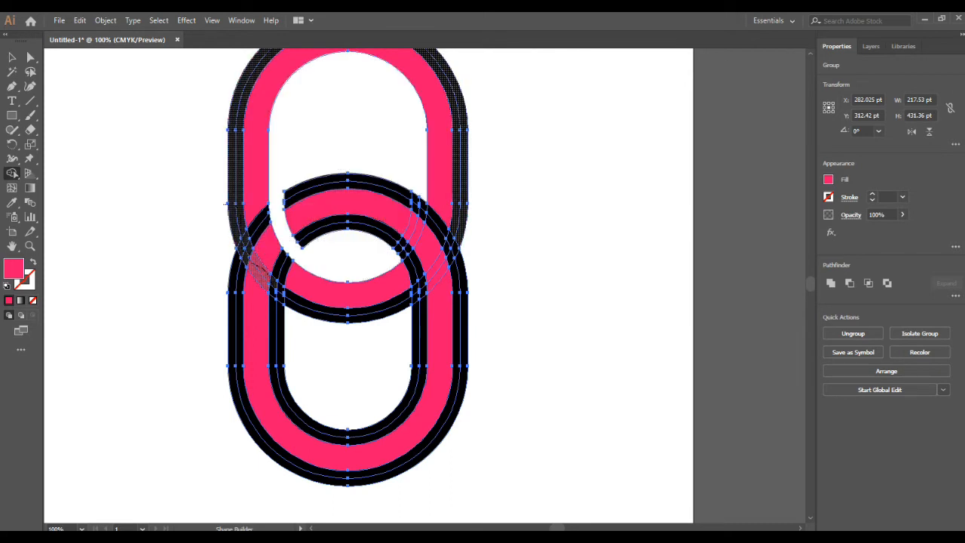
left_click_drag(279, 291, 308, 303)
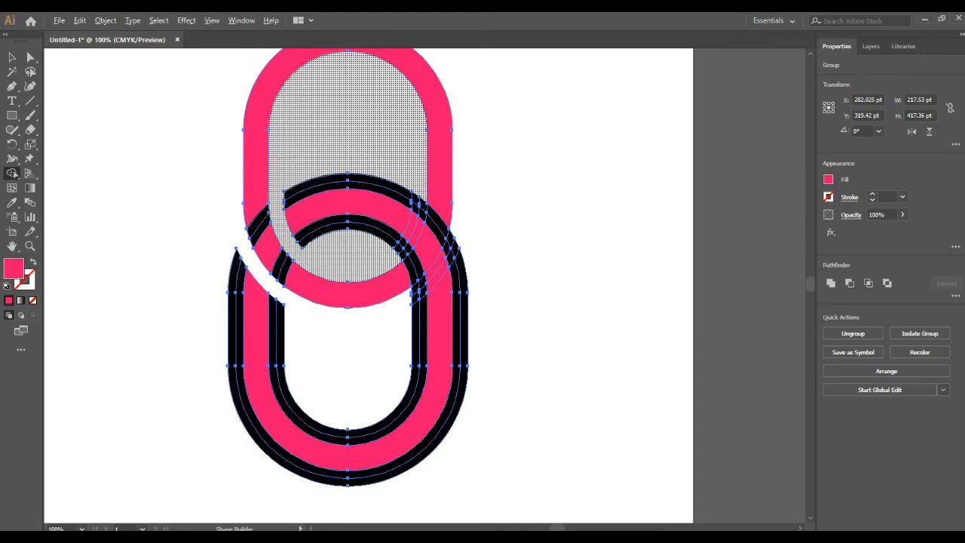
- Remove the lower link's outer and inner black outlines, including where they cross the upper link's right side
mouse_move(289, 170)
left_mouse_down()
mouse_move(411, 194)
mouse_move(441, 240)
left_mouse_up()
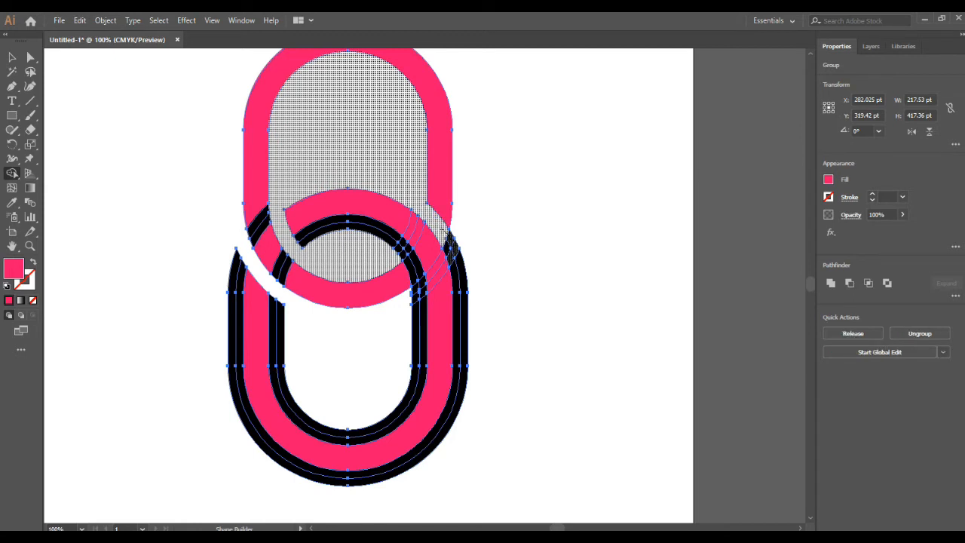
left_click_drag(496, 254, 468, 283)
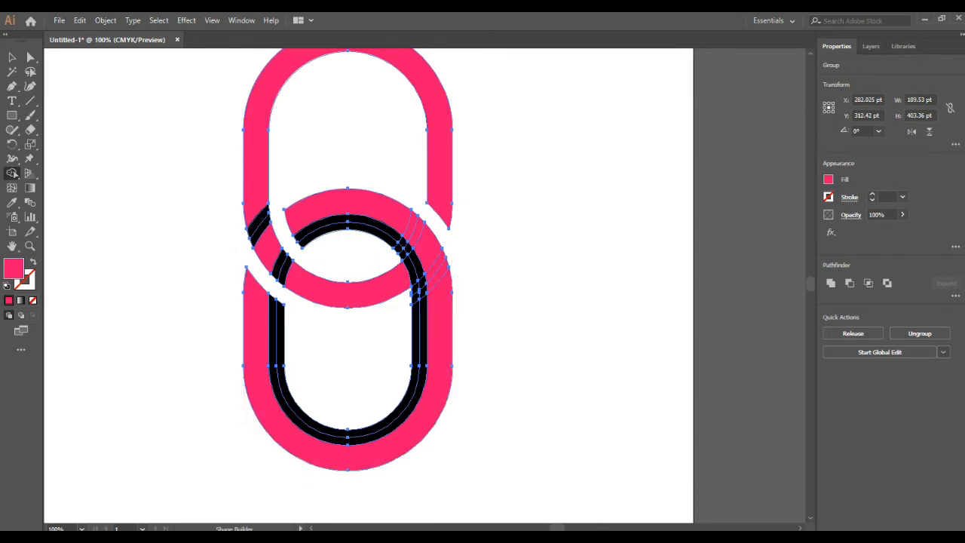
left_click_drag(331, 250, 361, 235)
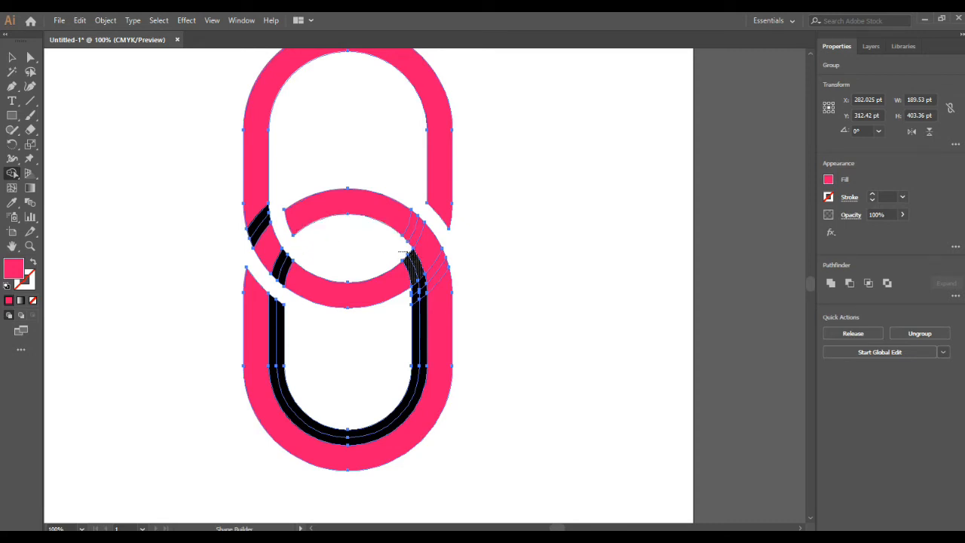
mouse_move(415, 275)
left_mouse_down()
mouse_move(424, 314)
mouse_move(406, 313)
left_mouse_up()
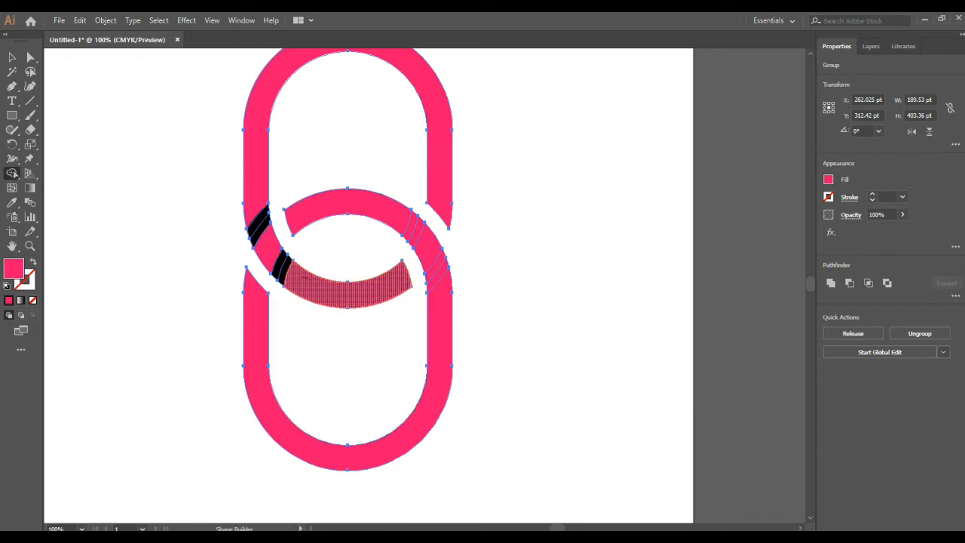
- Merge the leftover segments at the two crossings into continuous pink links and deselect the artwork
left_click_drag(309, 288, 256, 178)
left_click_drag(396, 214, 437, 275)
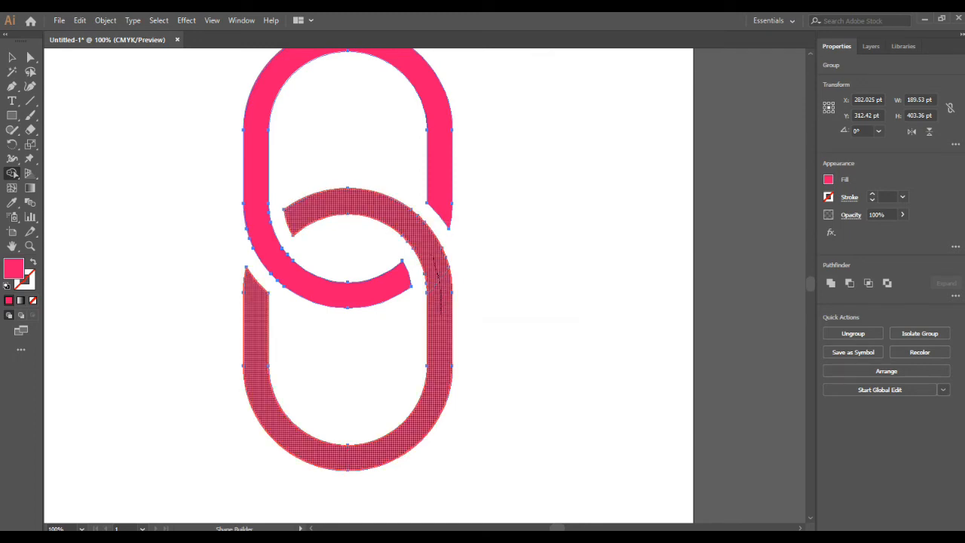
left_click(12, 57)
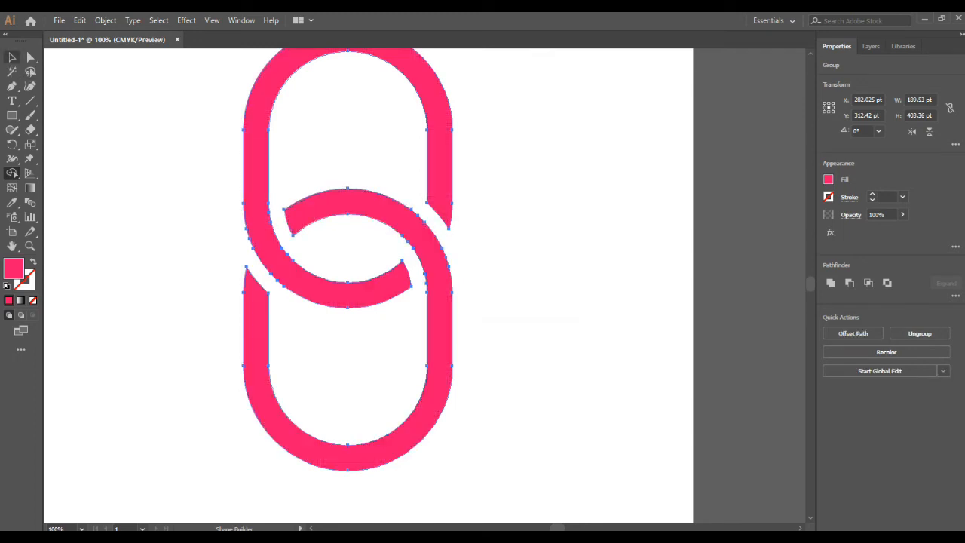
key("ctrl+shift+a")
key("ctrl+minus")
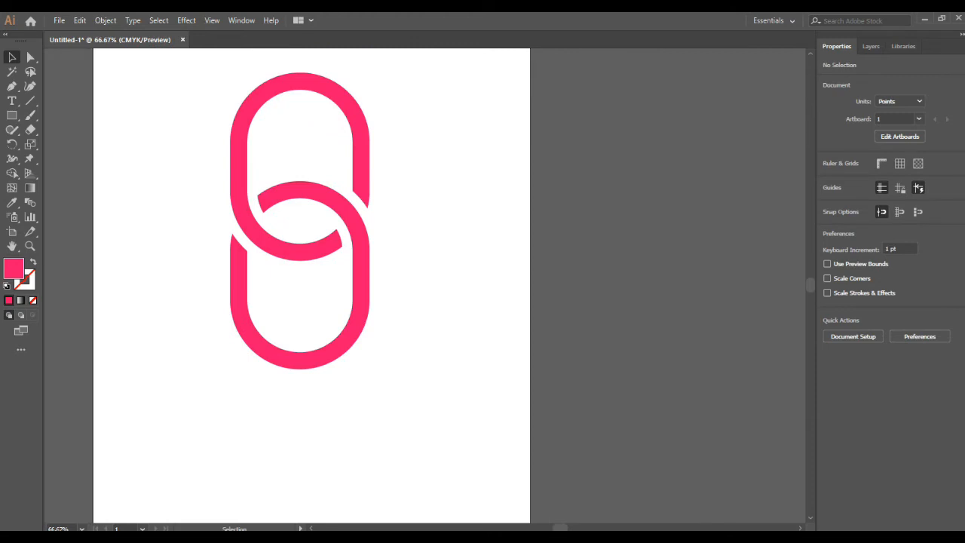
- Scale the interlocked links down to about 103 by 219 pt and move them toward the middle of the artboard
left_click_drag(161, 83, 306, 233)
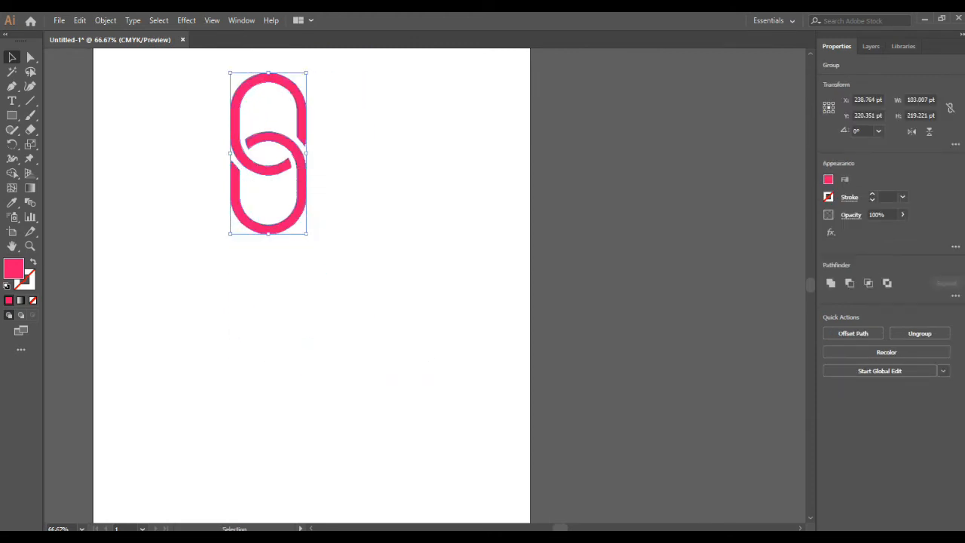
left_click_drag(182, 78, 332, 250)
left_click_drag(298, 131, 356, 226)
key("ctrl+shift+a")
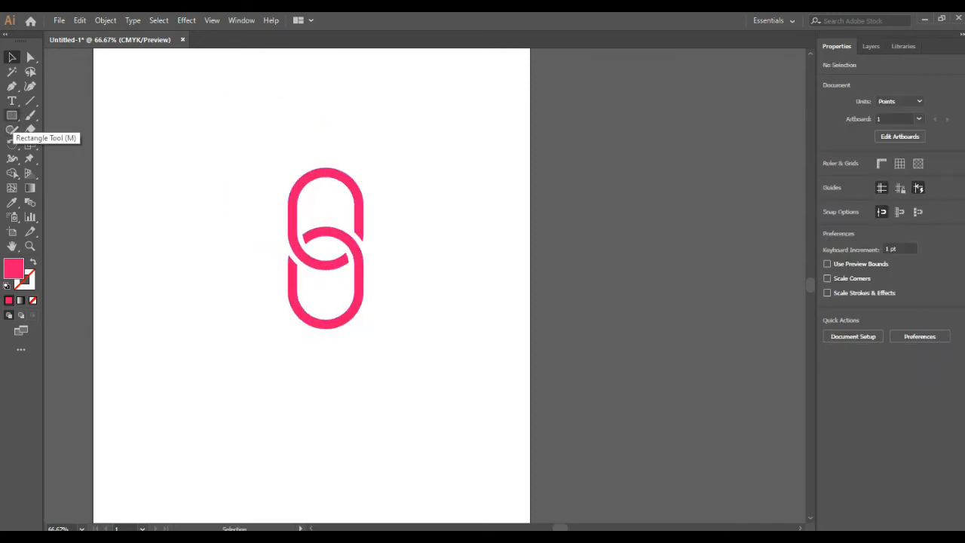
- Draw a dark blue rectangle about 220 by 81 pt and place copies over the links' upper and lower ends
left_click(12, 115)
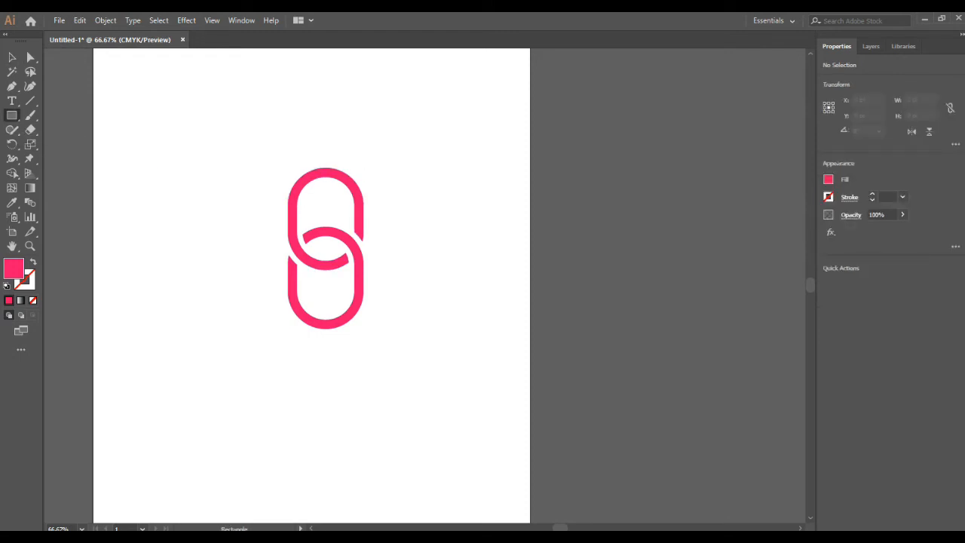
double_click(13, 268)
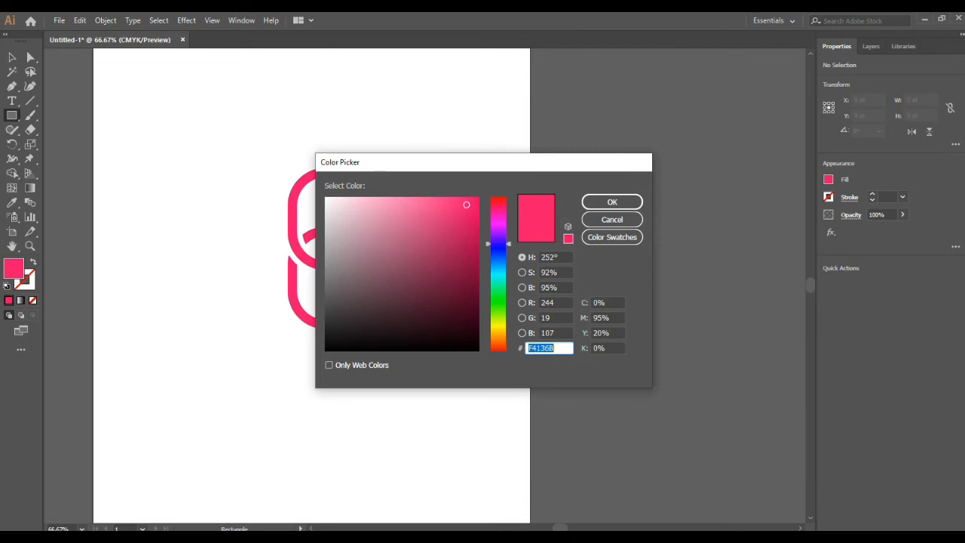
key("ctrl+v")
key("Return")
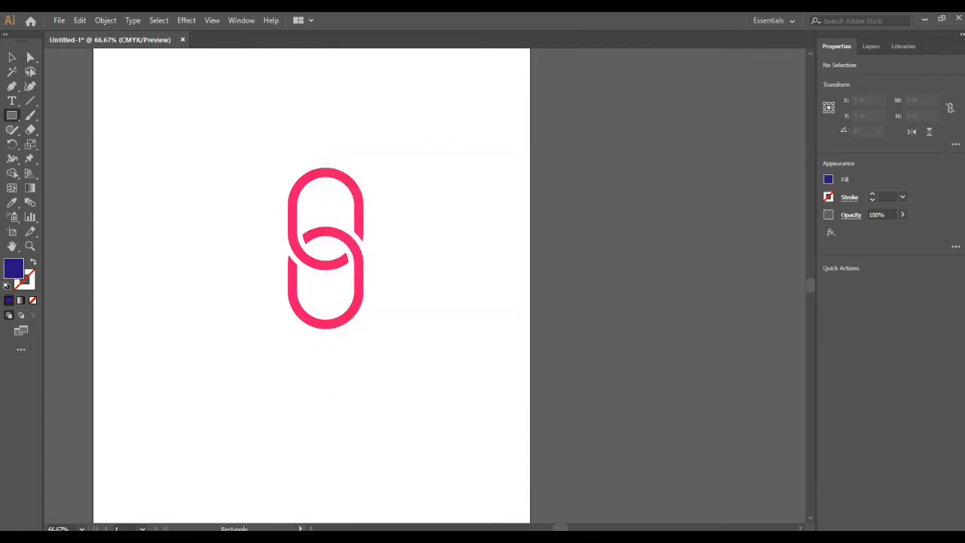
mouse_move(249, 100)
left_mouse_down()
mouse_move(283, 125)
mouse_move(384, 162)
mouse_move(412, 160)
left_mouse_up()
key("v")
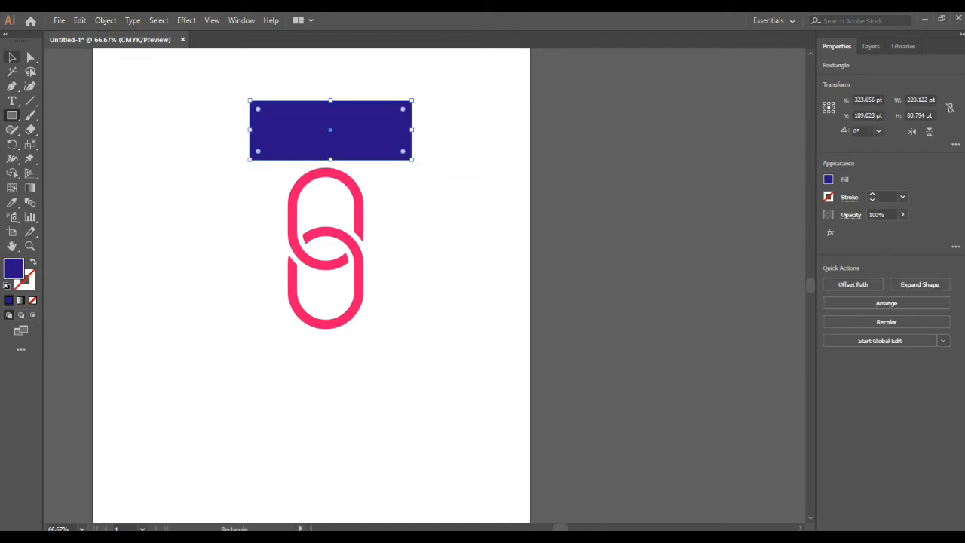
left_click_drag(330, 129, 334, 322)
left_click(469, 260)
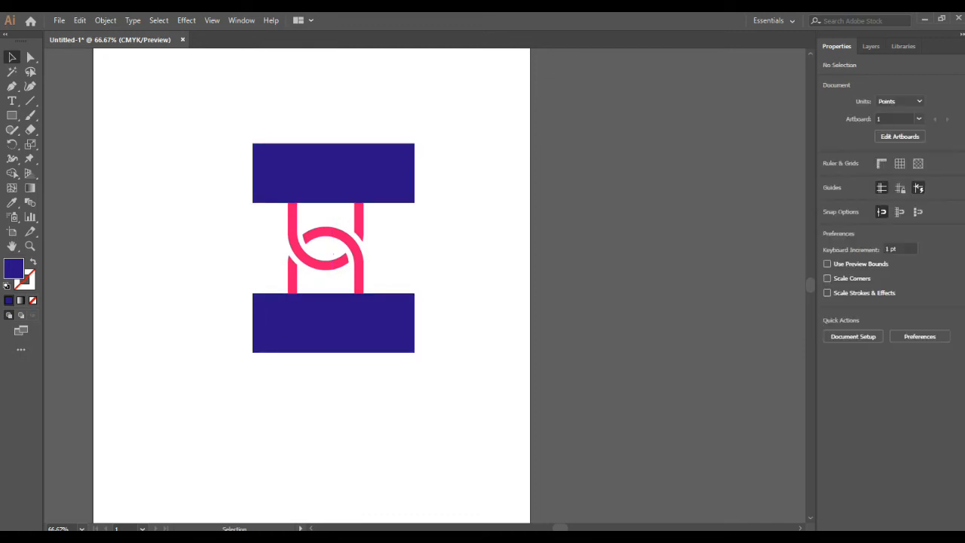
- Cut away both blue rectangles and the link ends they cover with the Shape Builder
key("a")
left_click(332, 173)
left_click_drag(209, 129, 457, 386)
left_click(12, 173)
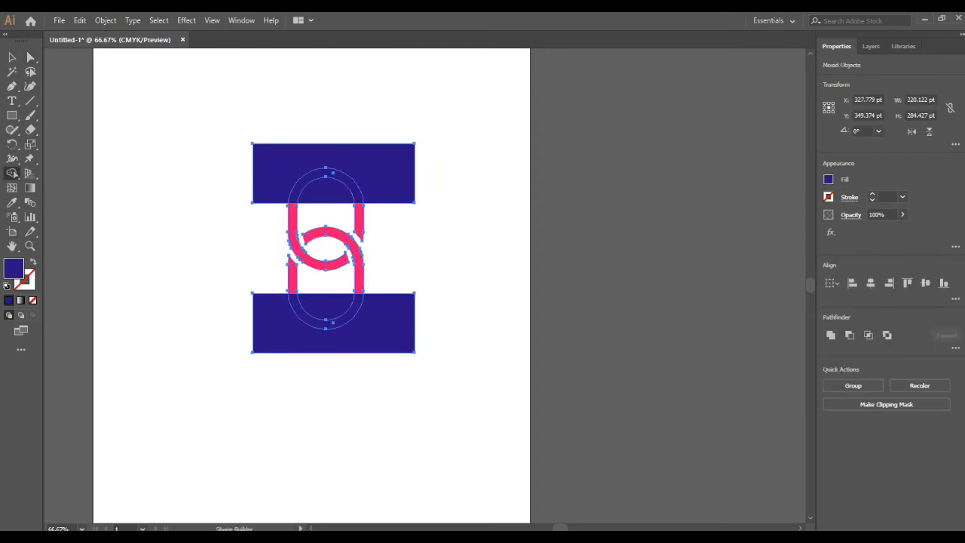
left_click_drag(222, 183, 331, 190)
left_click_drag(226, 315, 465, 315)
key("v")
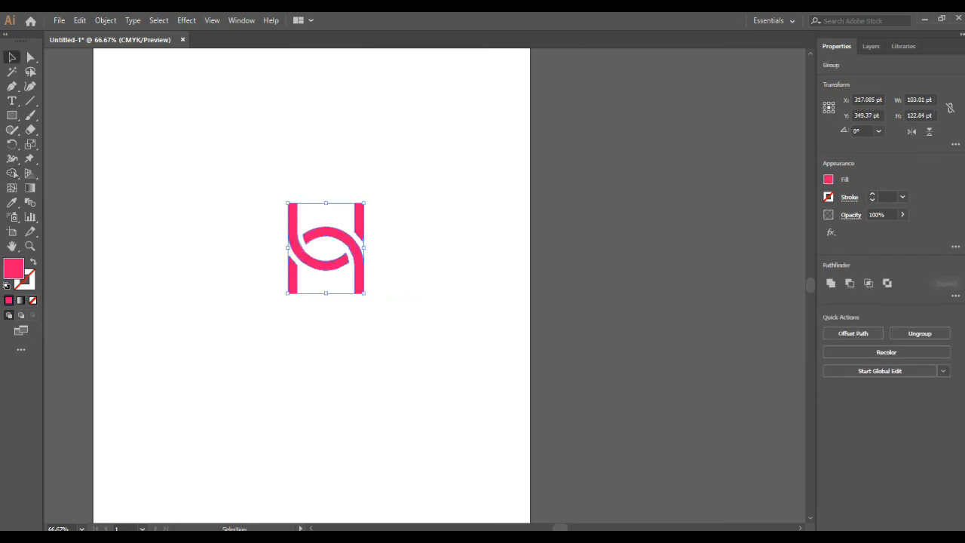
- Rotate the trimmed link segment to 270° so its straight sides run horizontally, and deselect it
key("ctrl+shift+a")
left_click_drag(185, 155, 339, 256)
left_click_drag(368, 297, 272, 301)
left_click(222, 202)
left_click_drag(221, 203, 446, 399)
left_click(429, 287)
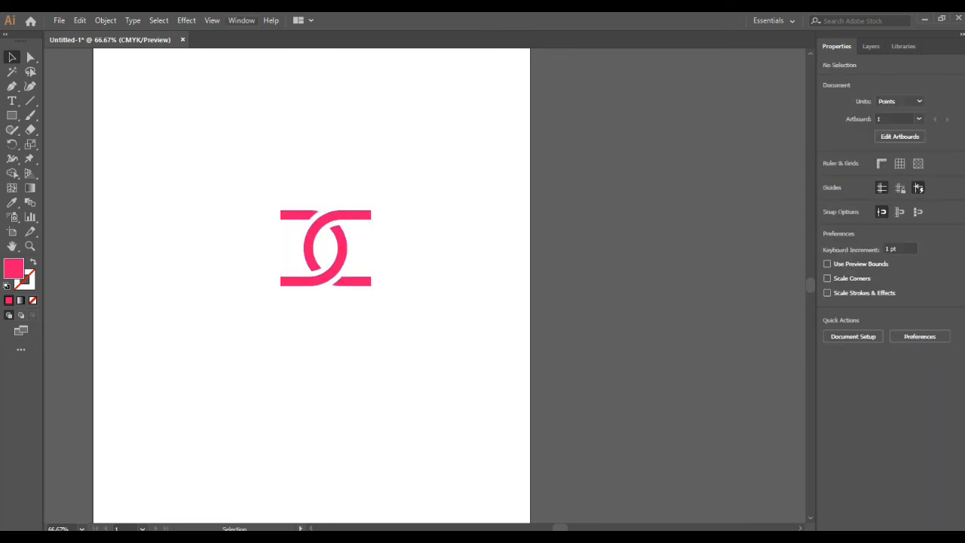
- Start a new pattern brush from the horizontal link segment in the Brushes collection
left_click(242, 20)
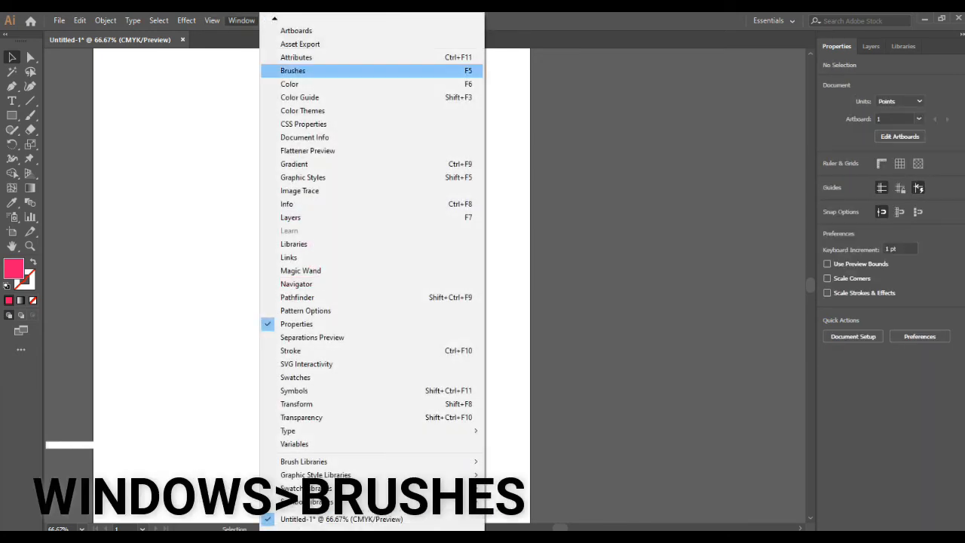
left_click(293, 70)
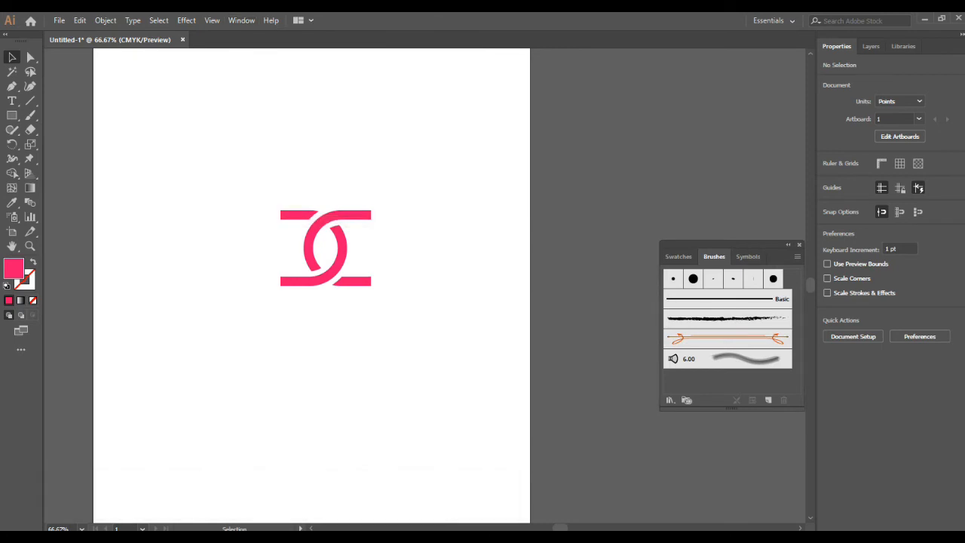
mouse_move(747, 245)
left_mouse_down()
mouse_move(729, 176)
mouse_move(747, 173)
left_mouse_up()
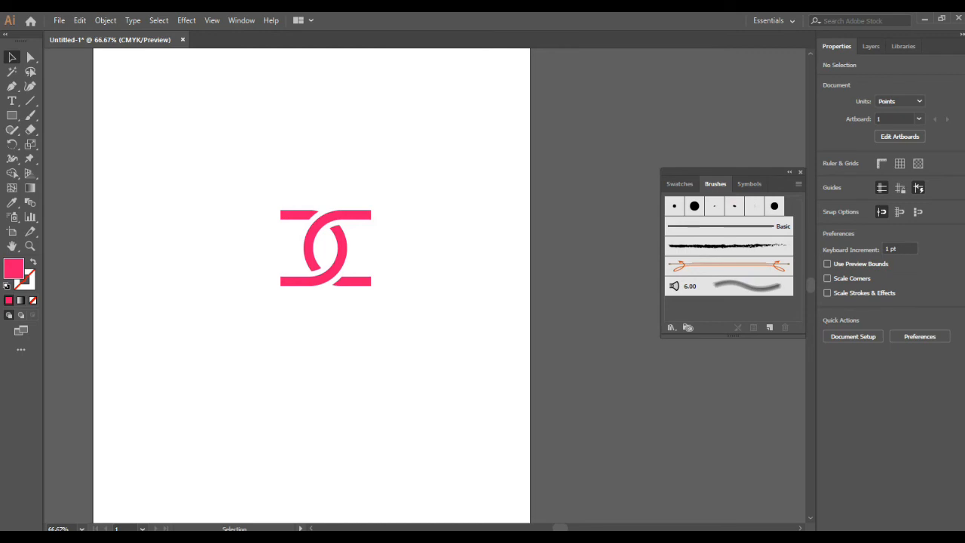
left_click_drag(239, 175, 437, 352)
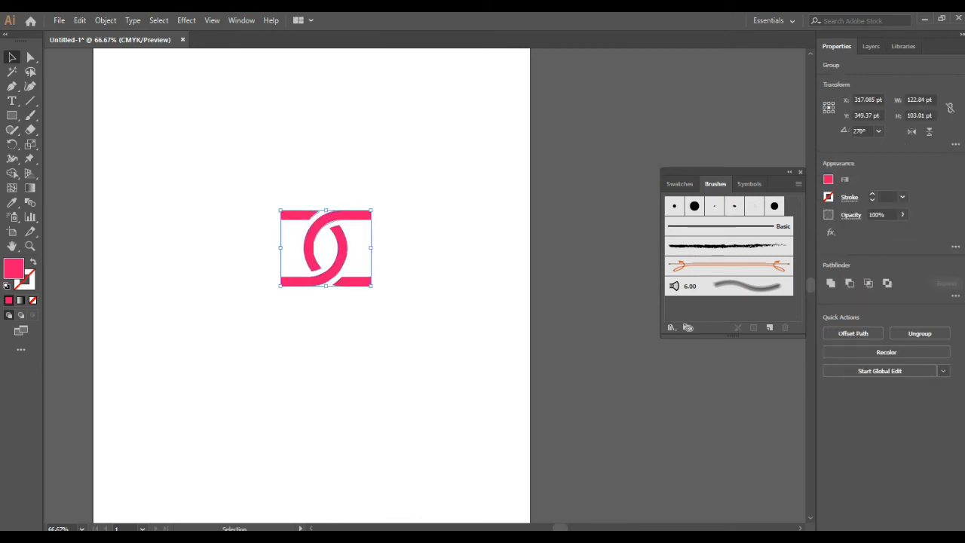
left_click_drag(326, 247, 663, 270)
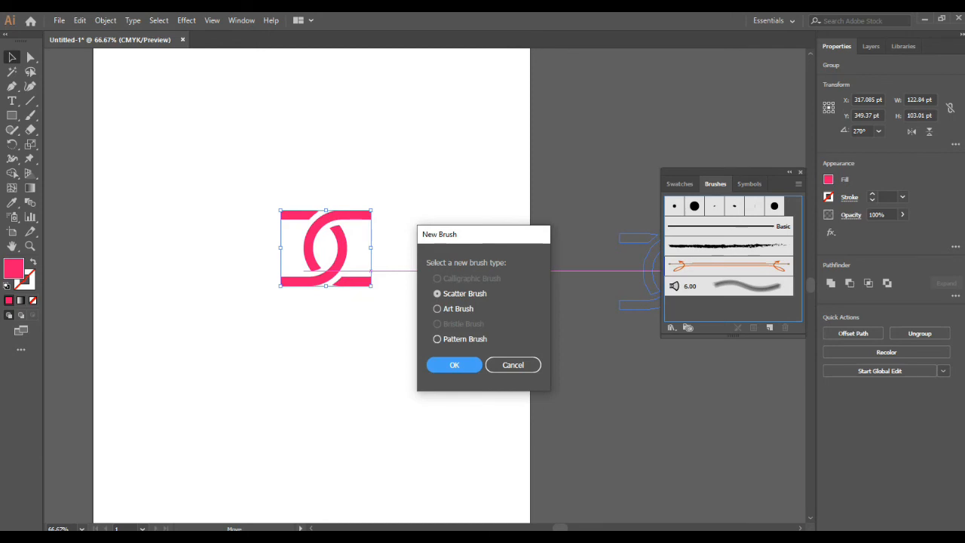
left_click(437, 338)
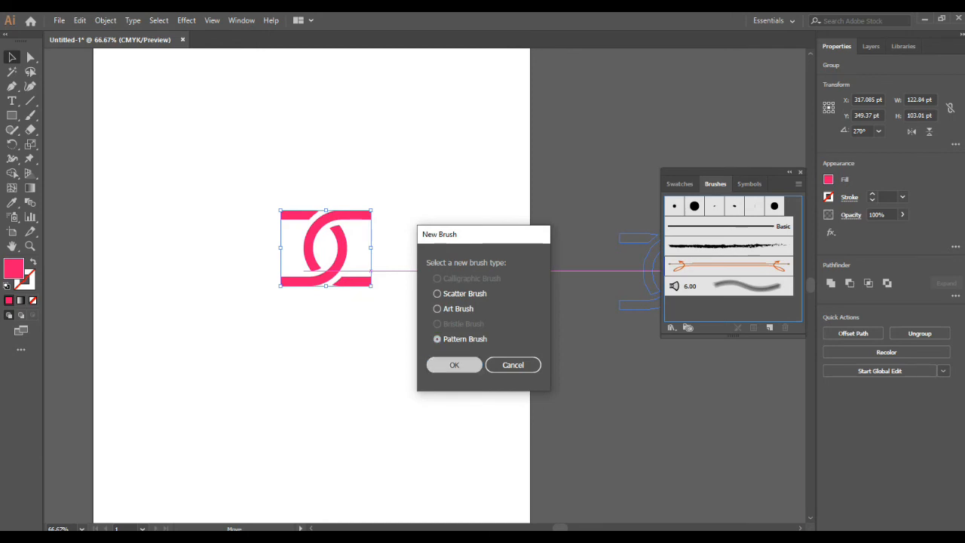
left_click(454, 364)
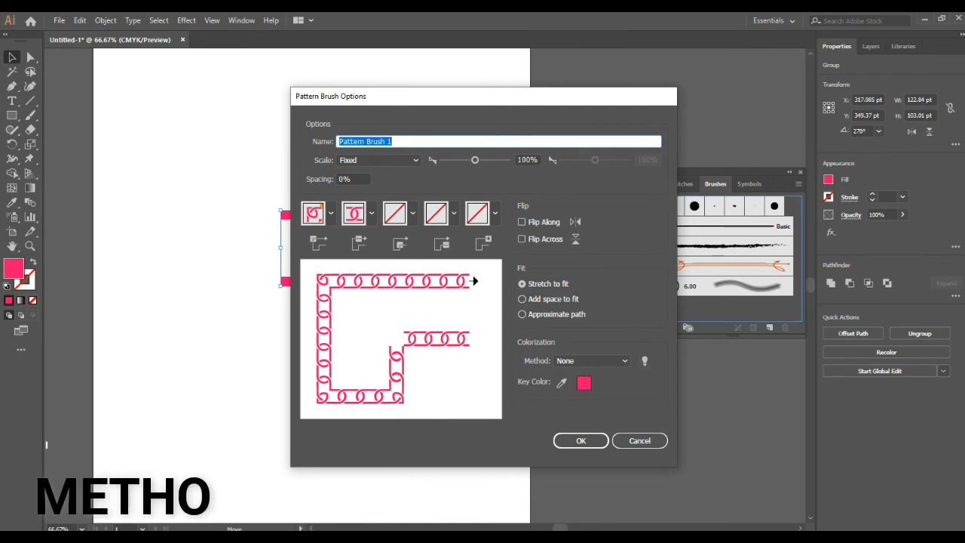
- Set the pattern brush's colorization method to Hue Shift and save the brush
left_click(591, 361)
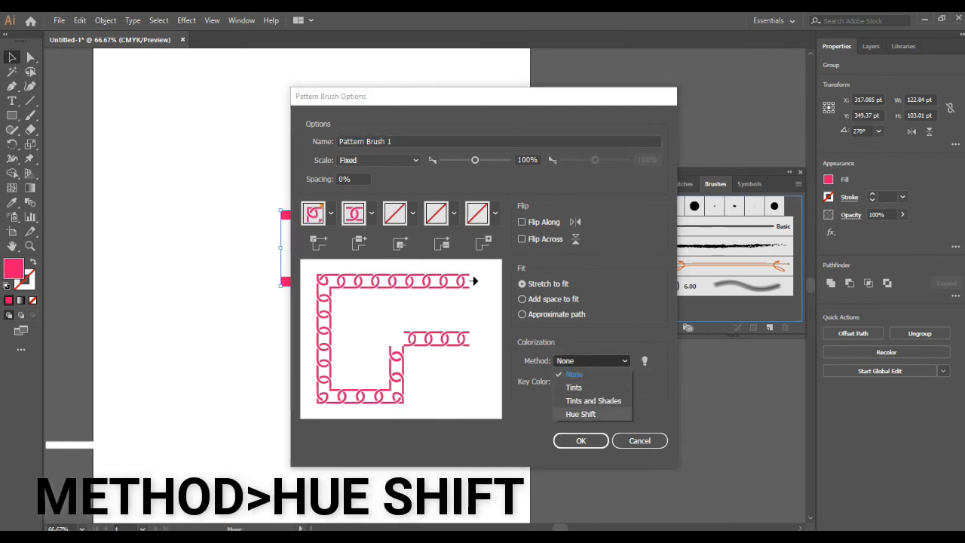
left_click(580, 414)
left_click(580, 440)
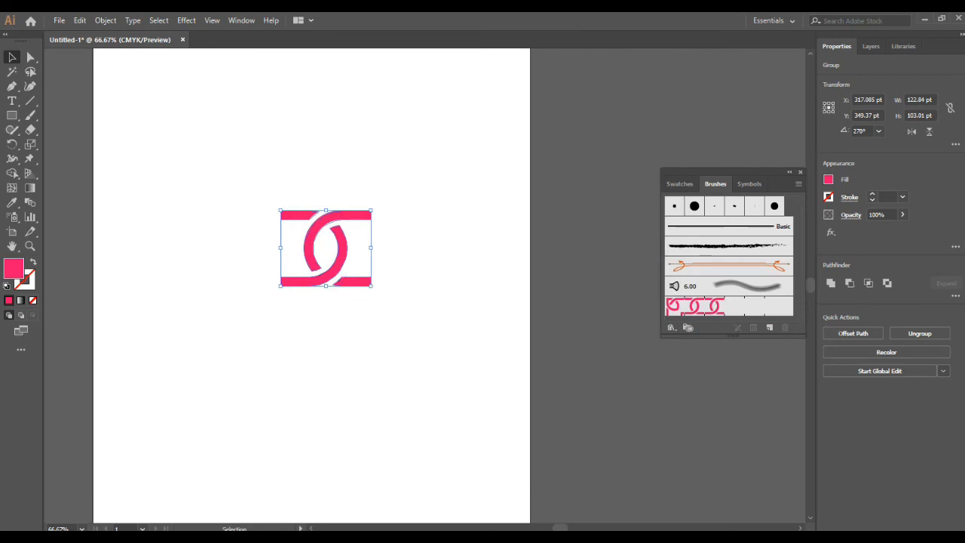
- Move the link segment to the artboard's upper-right corner and draw a circle about 271 pt across, stroked with the chain brush
left_click_drag(321, 239, 471, 78)
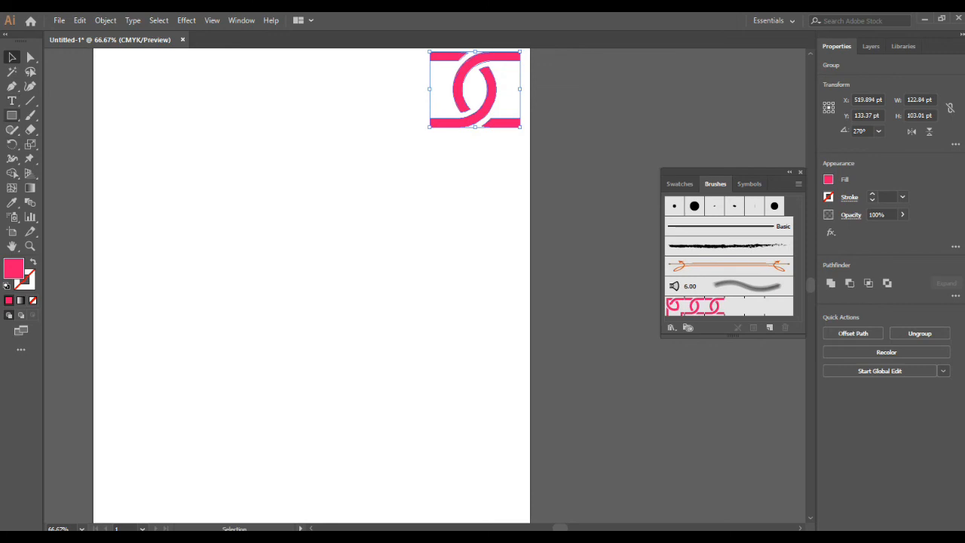
left_click_drag(12, 116, 68, 144)
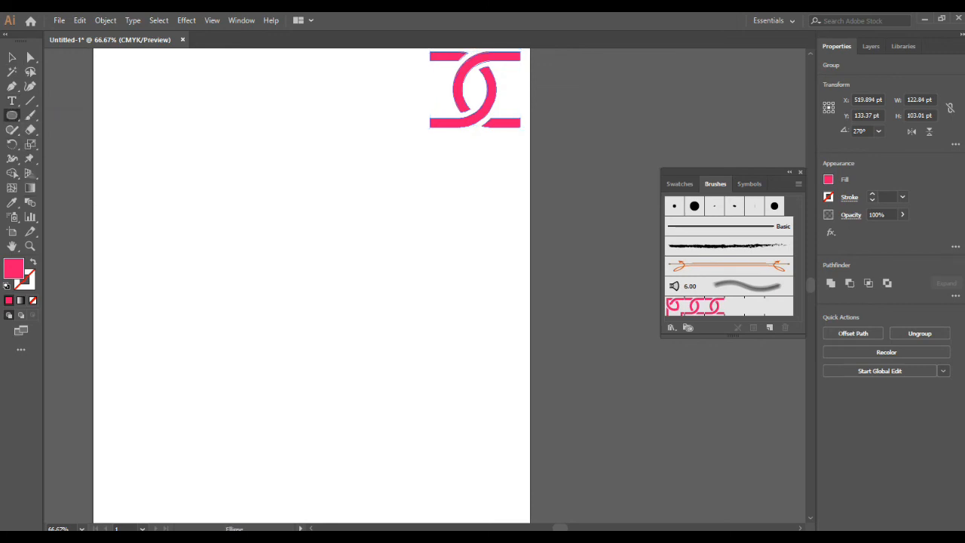
left_click_drag(260, 237, 458, 436)
key("shift+x")
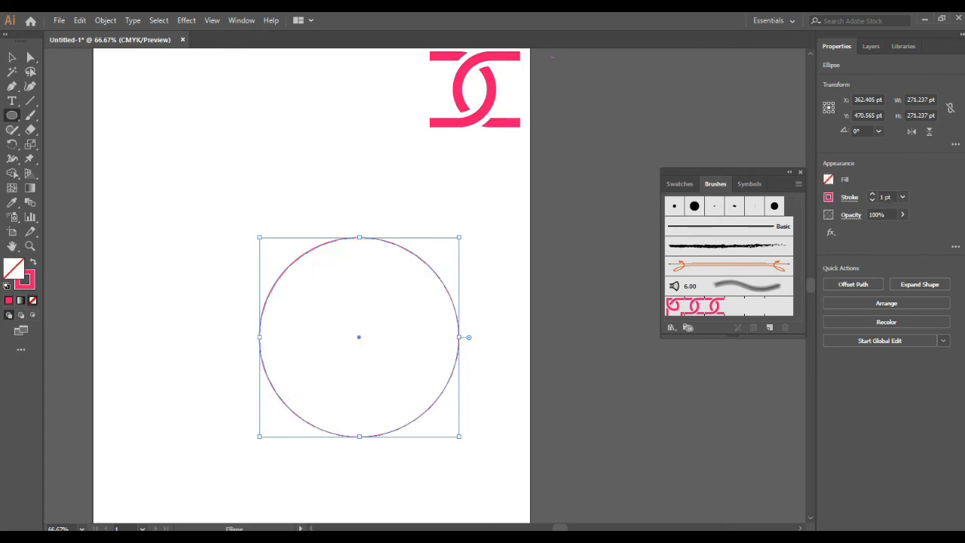
left_click(693, 305)
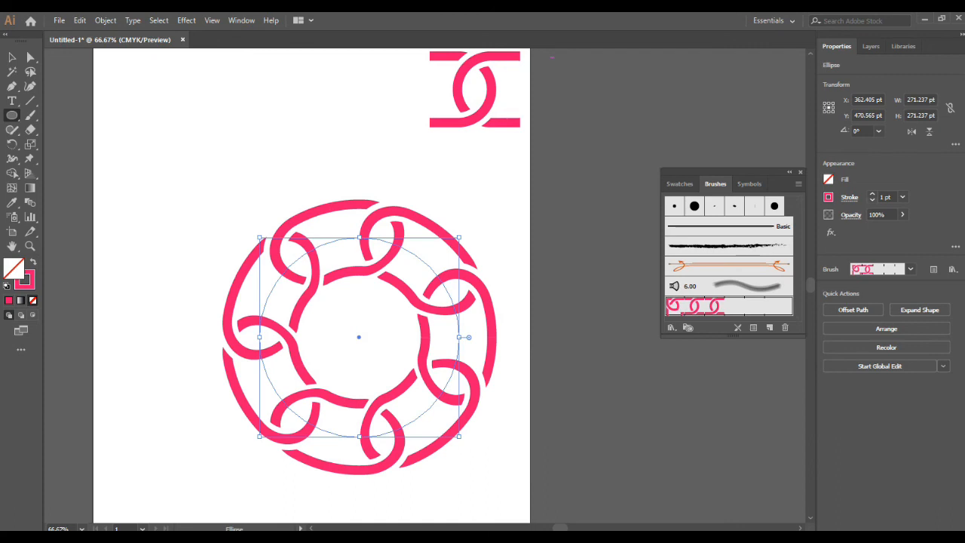
- Enlarge the chain circle to about 443 pt across and shift it toward the artboard's upper left
mouse_move(259, 239)
left_mouse_down()
mouse_move(544, 522)
mouse_move(585, 540)
left_mouse_up()
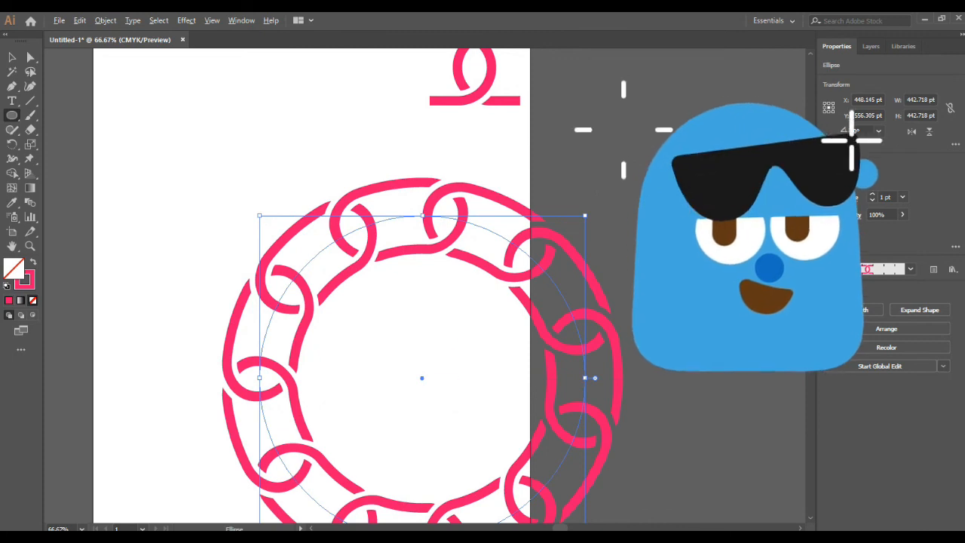
mouse_move(422, 378)
left_mouse_down()
mouse_move(281, 235)
mouse_move(300, 279)
left_mouse_up()
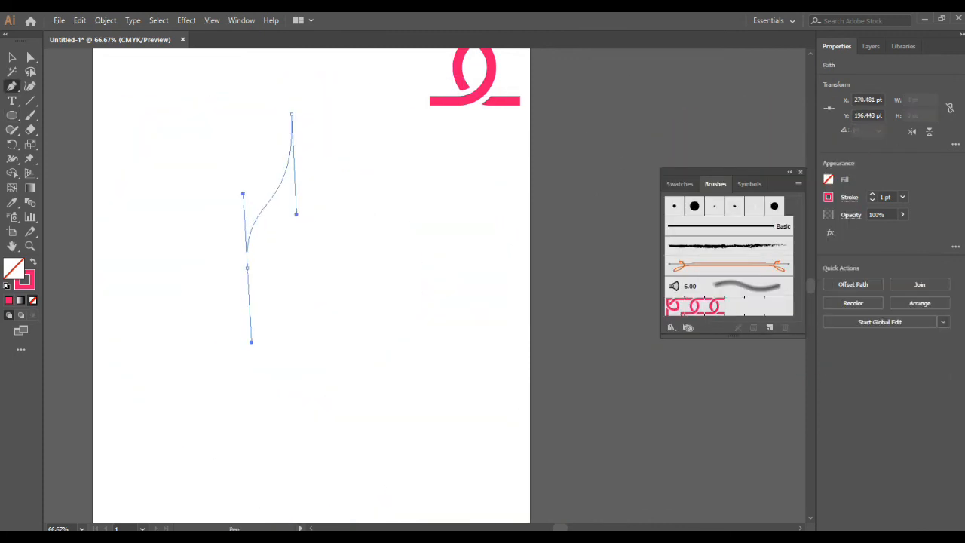
- Finish an open S-shaped Pen path about 260 by 400 pt, apply the chain pattern brush to it and deselect it
left_click(437, 407)
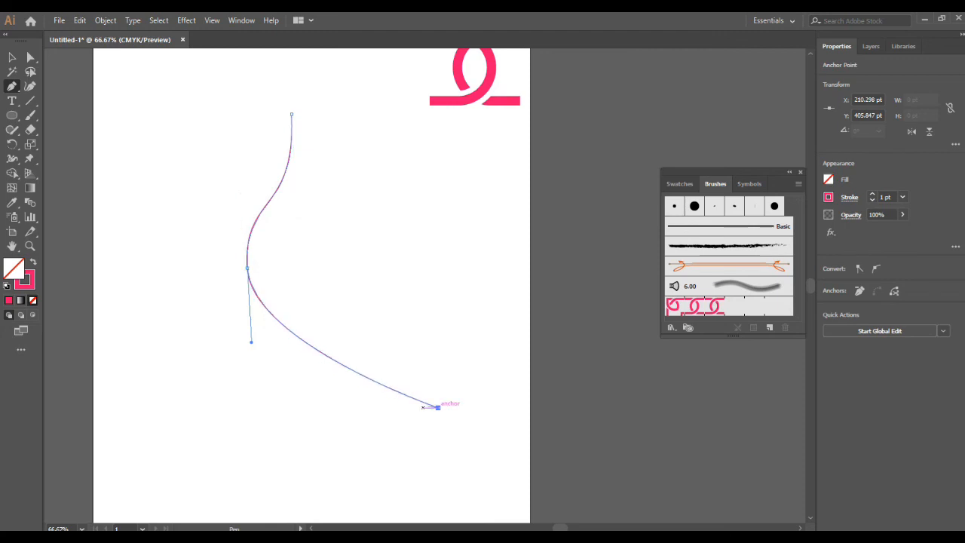
key("v")
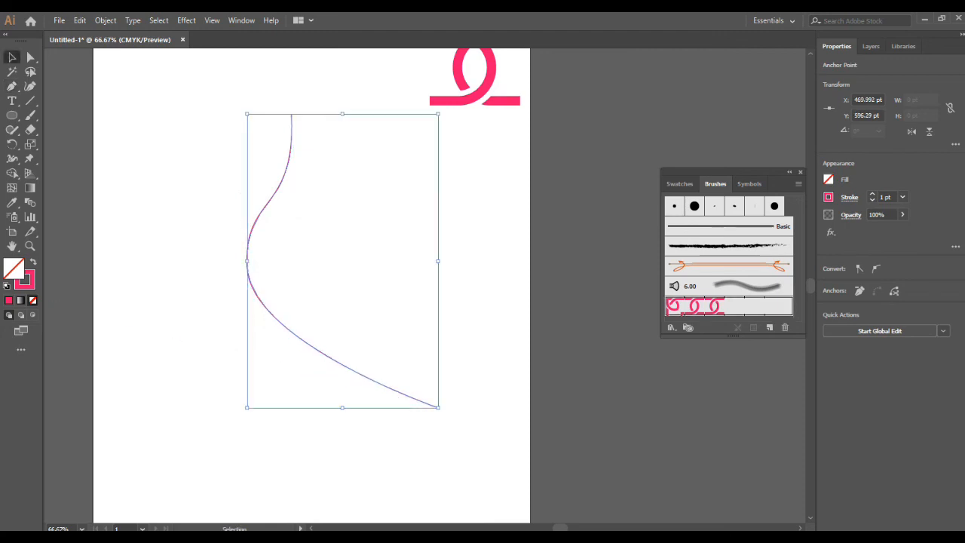
left_click(694, 306)
key("ctrl+shift+a")
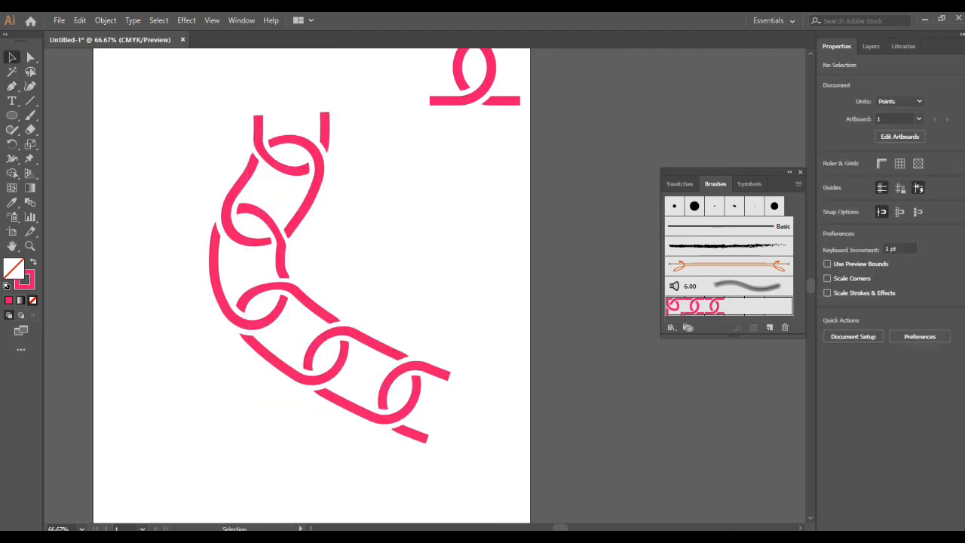